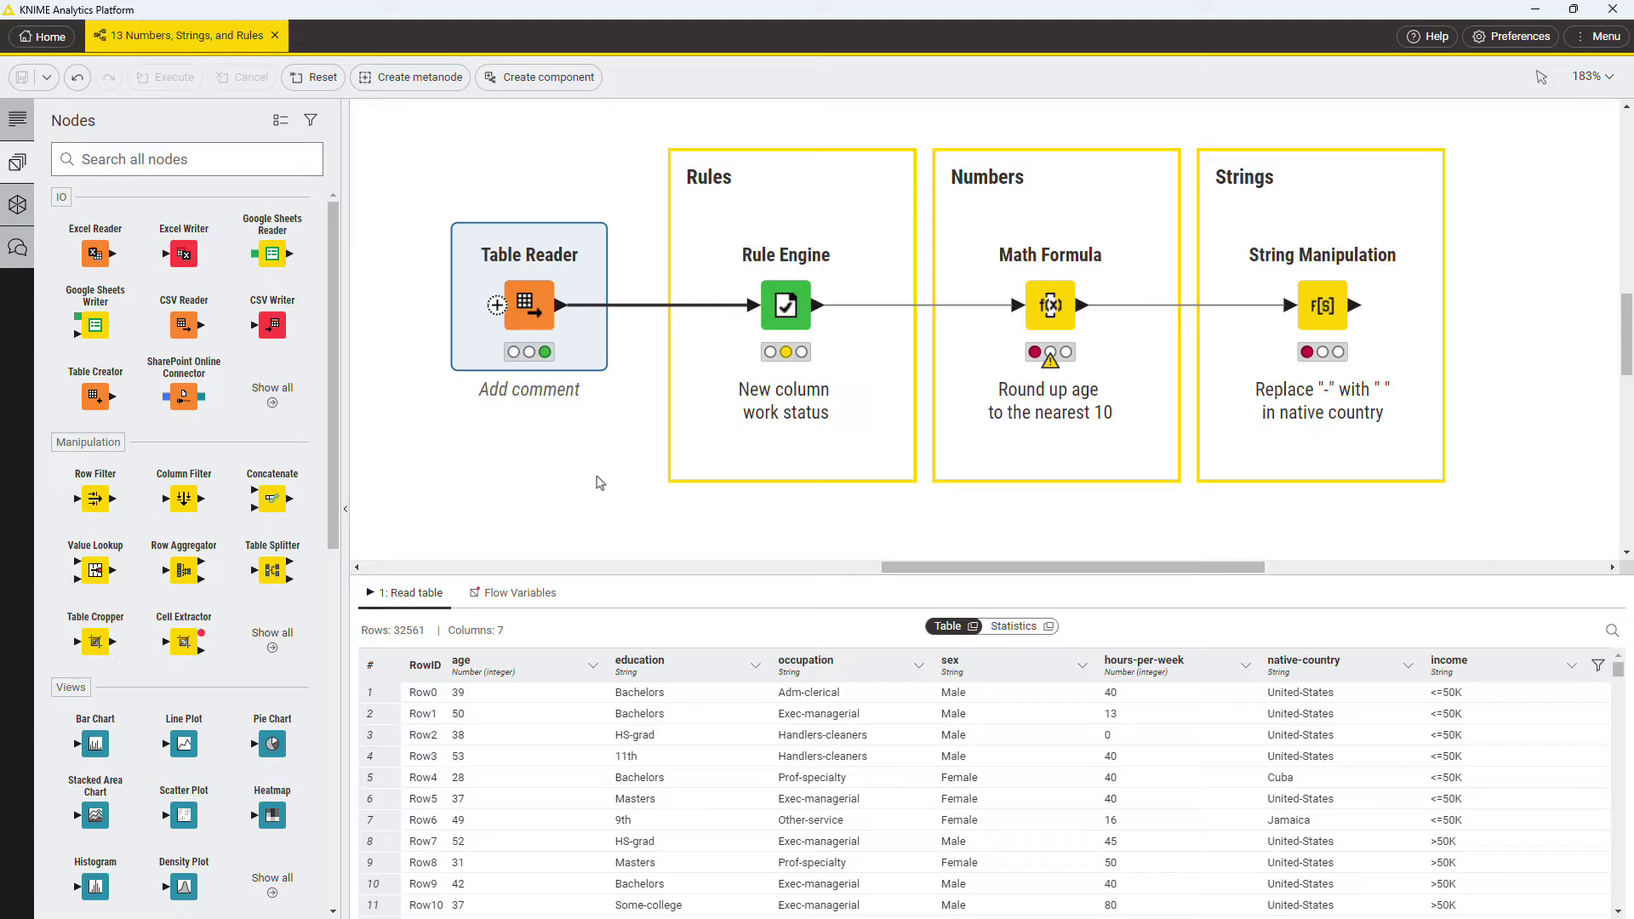
# - Open the Rule Engine dialog and read the AND and FALSE descriptions with all function categories listed
pyautogui.moveTo(778, 333)
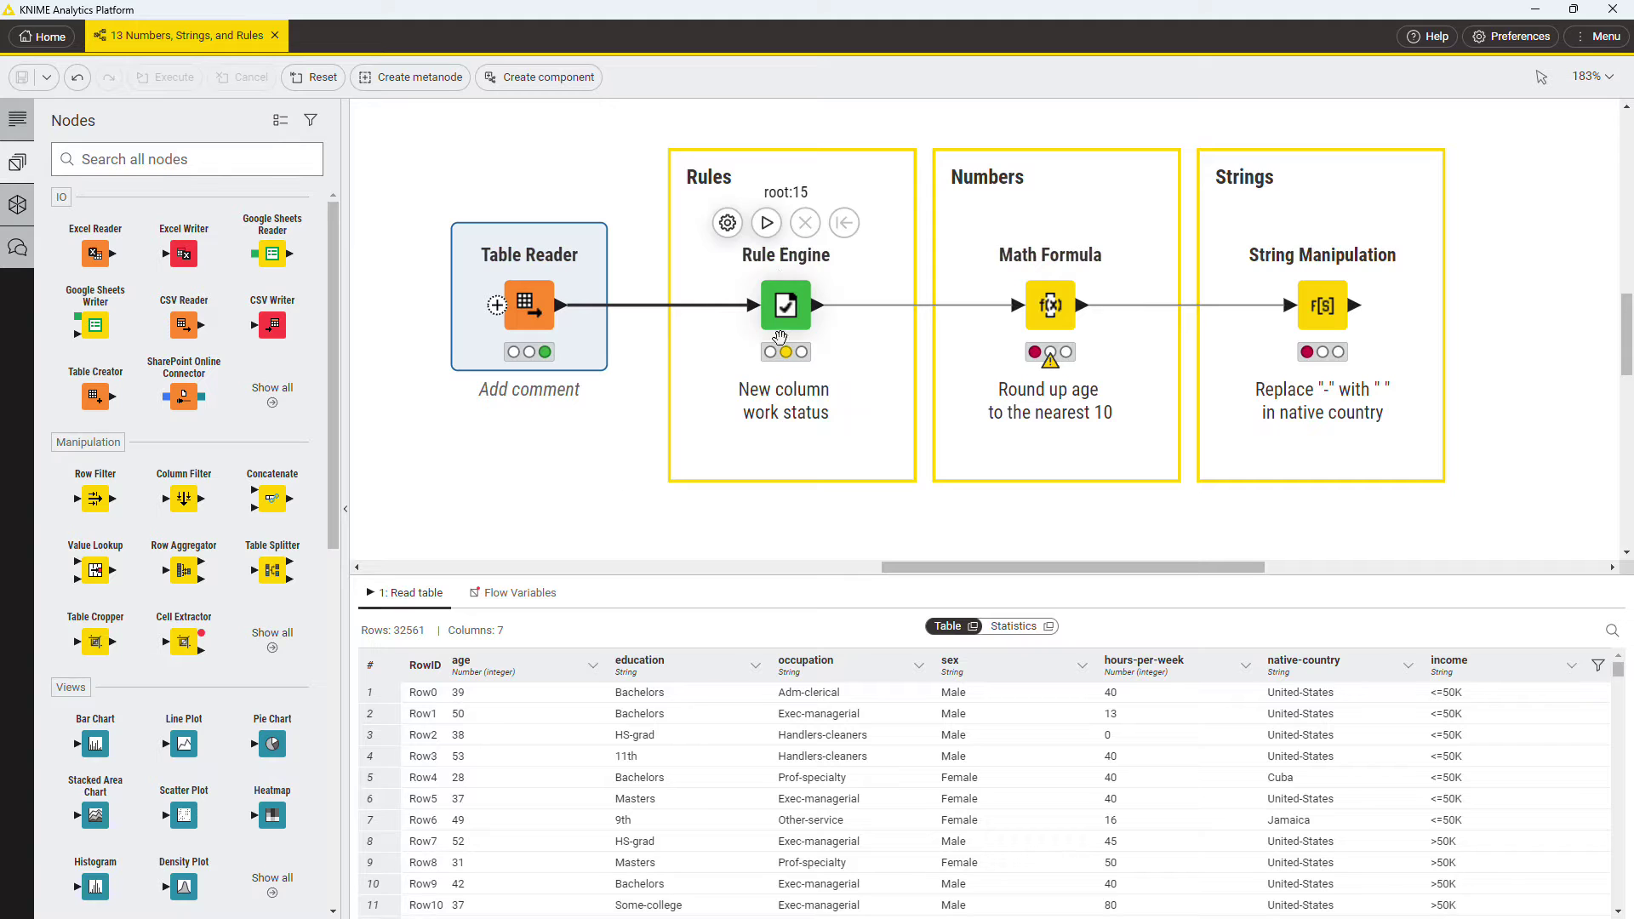
pyautogui.click(728, 224)
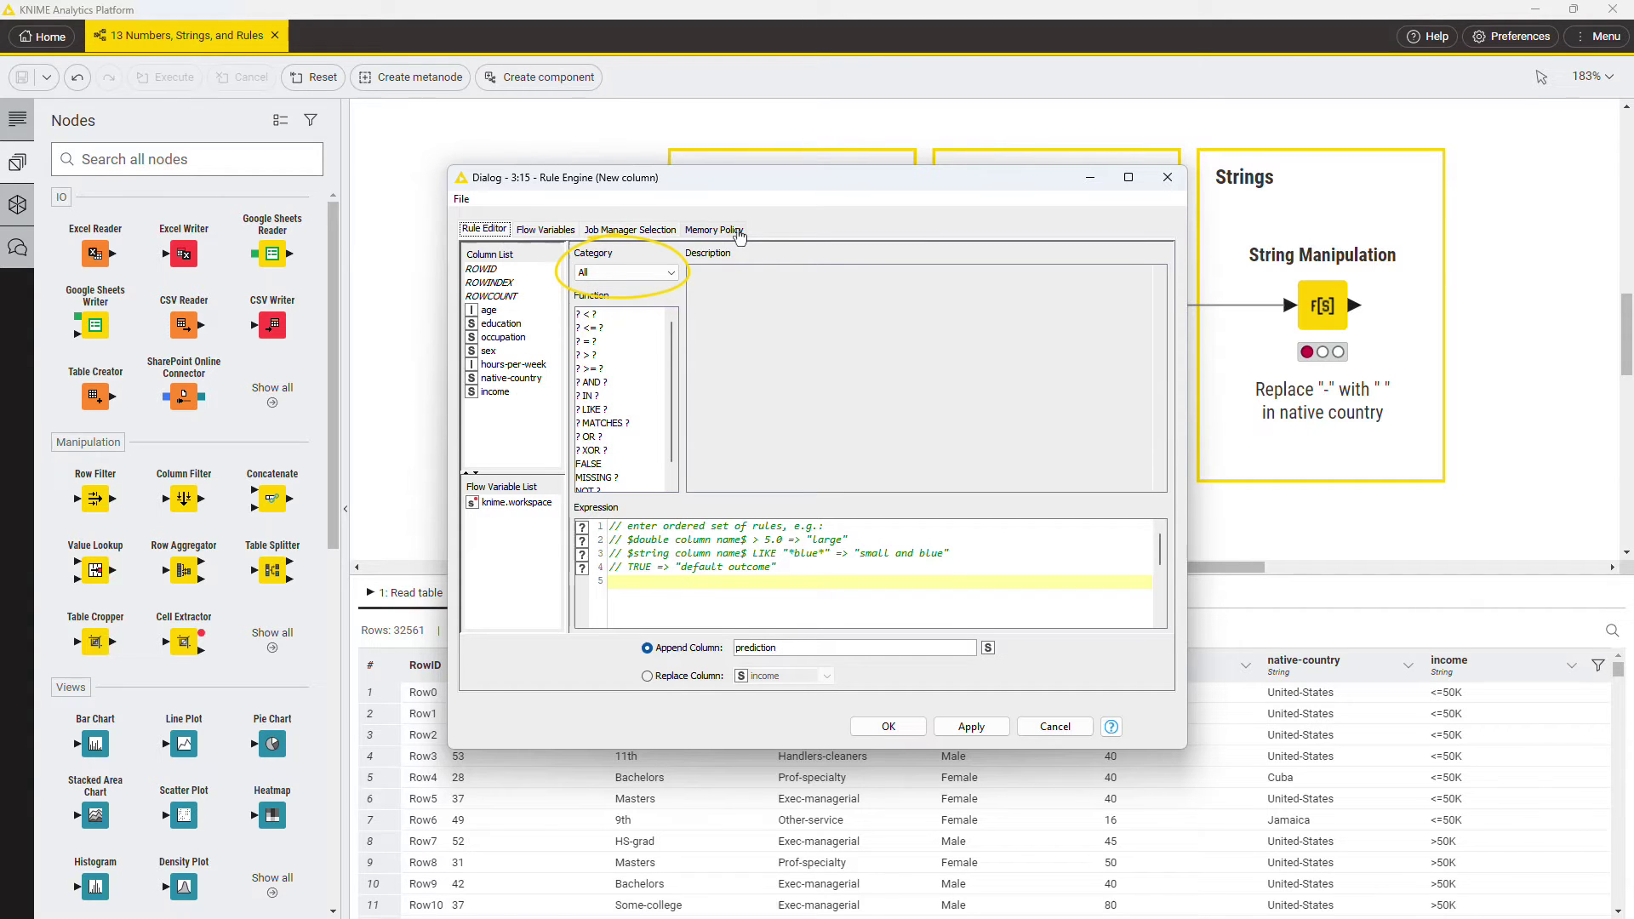
pyautogui.click(674, 272)
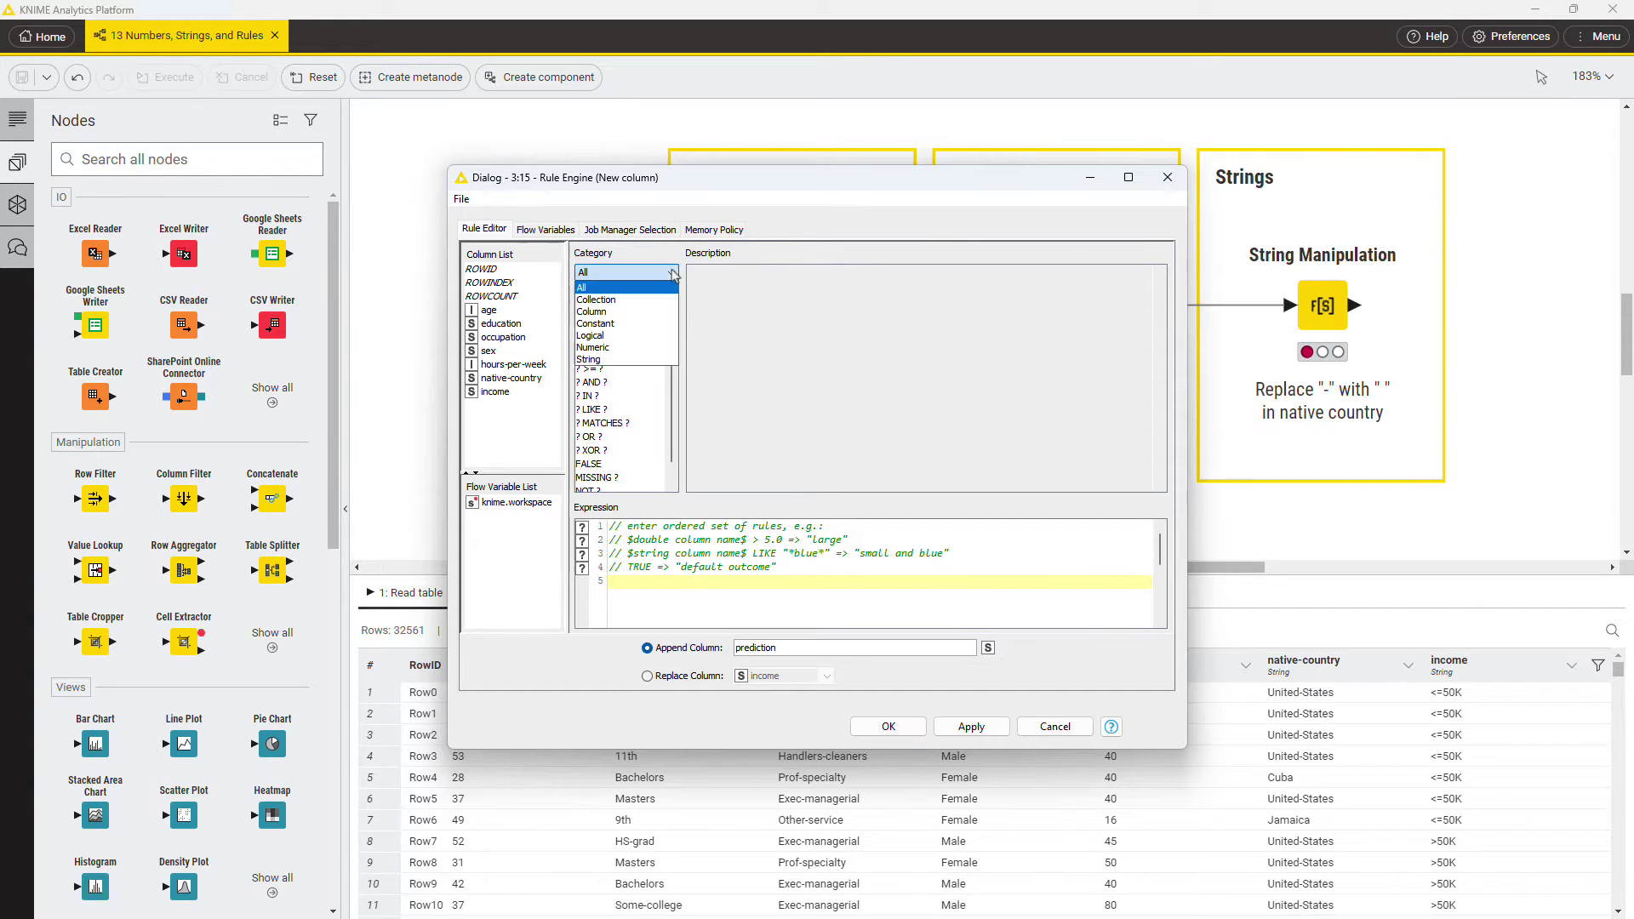
pyautogui.click(667, 287)
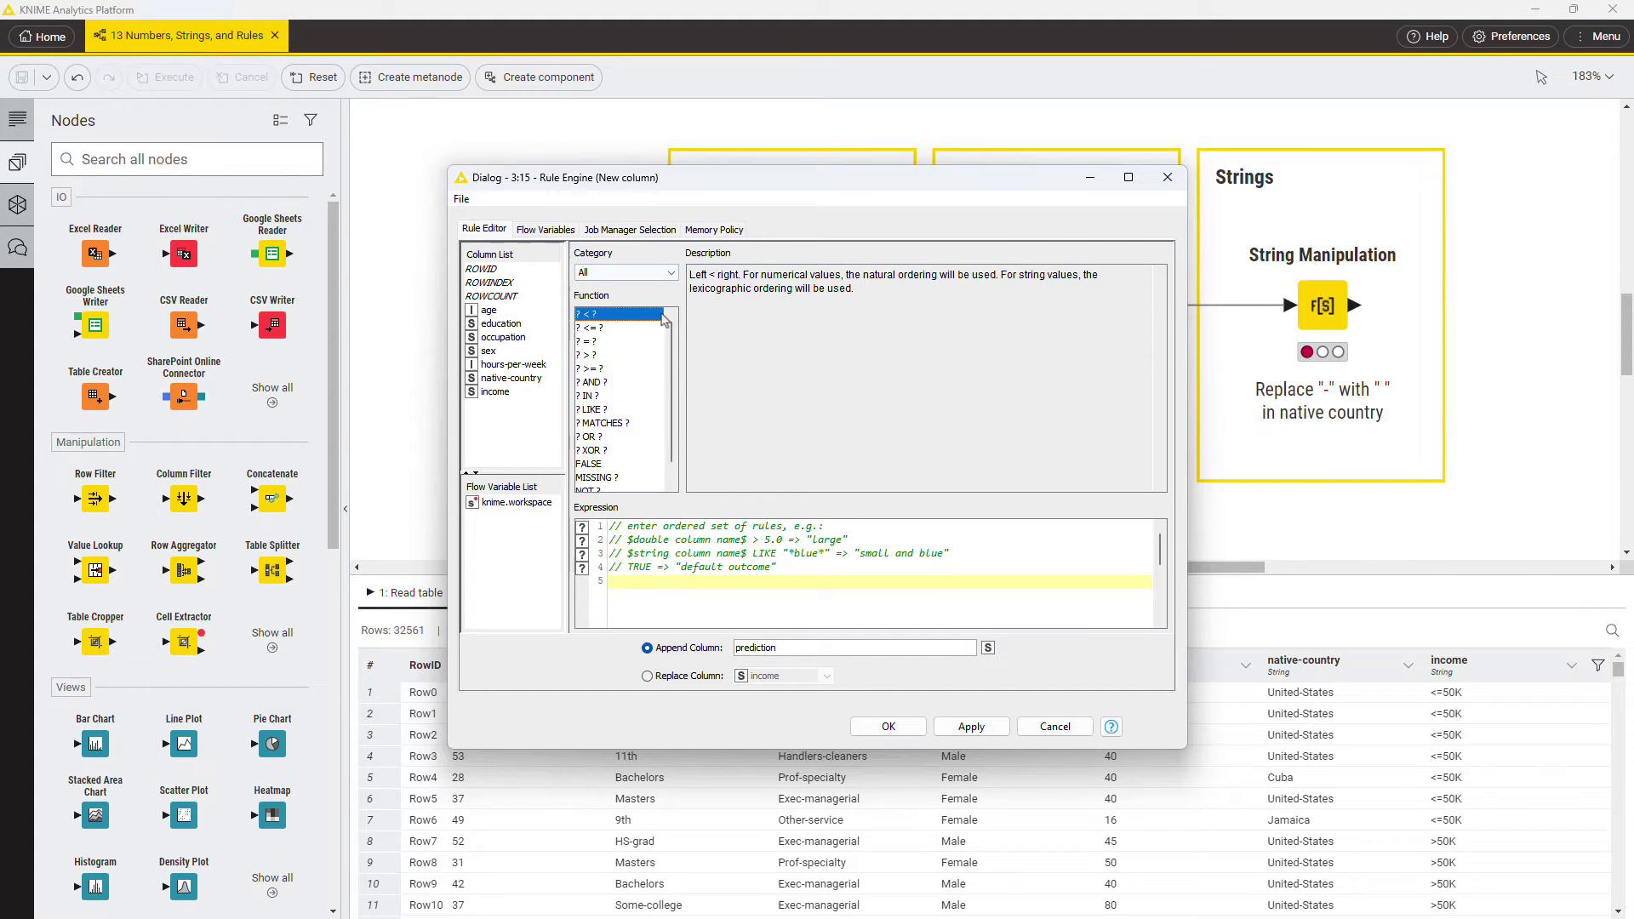
pyautogui.click(657, 383)
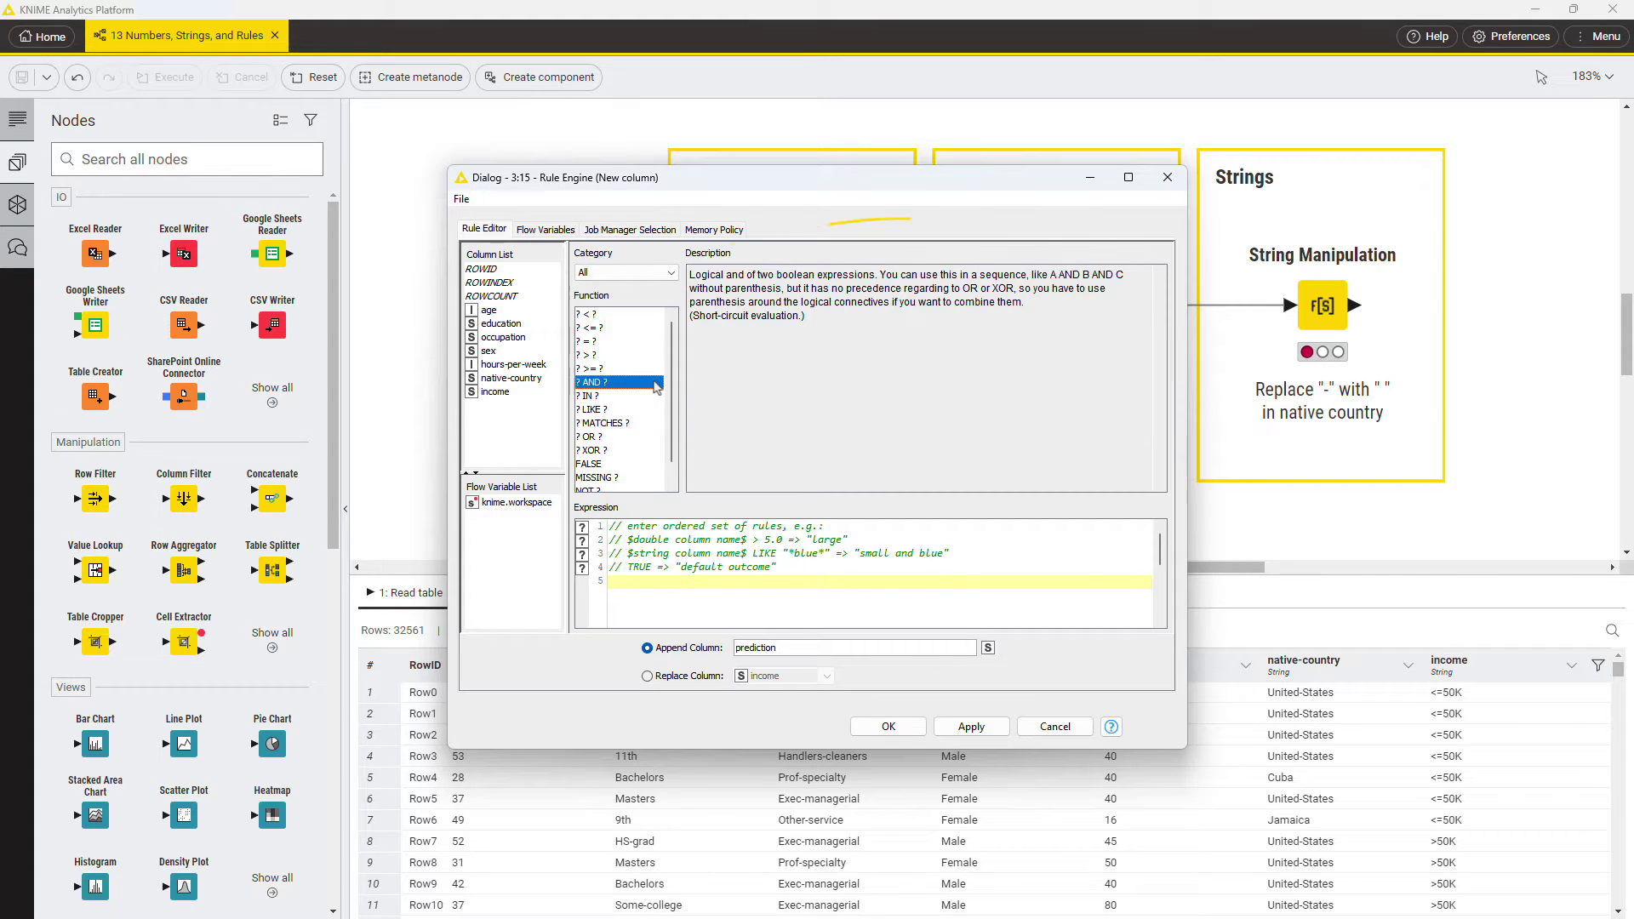
pyautogui.click(639, 466)
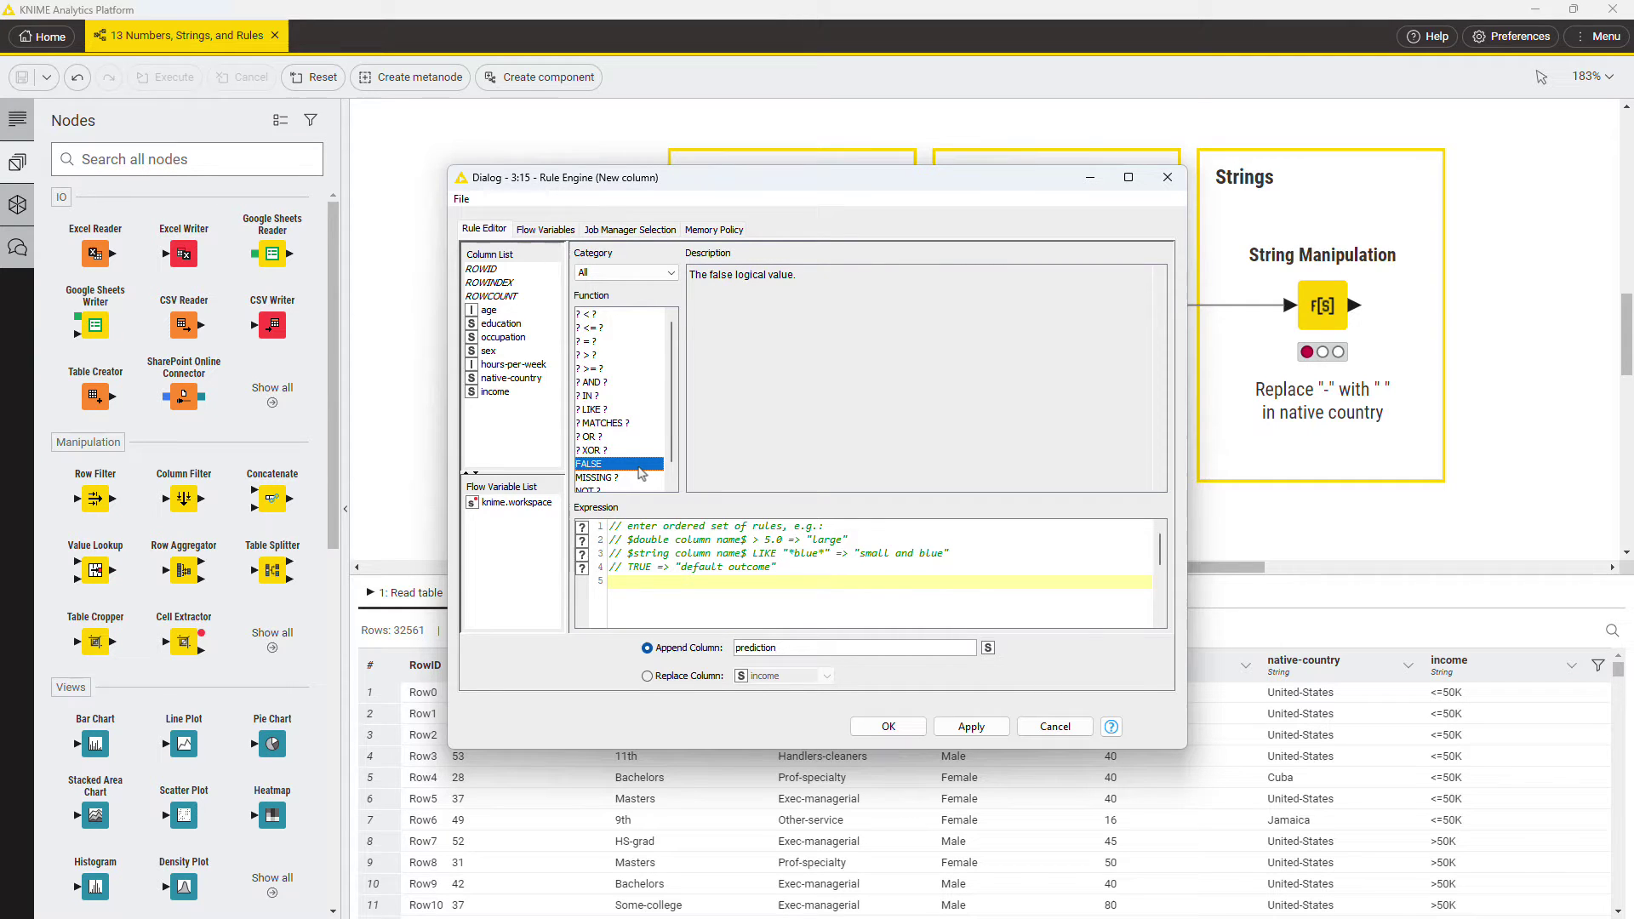
# - Write the rule $hours-per-week$ = 0 => "unemployed", name the new column 'work status', and run the node
pyautogui.doubleClick(536, 367)
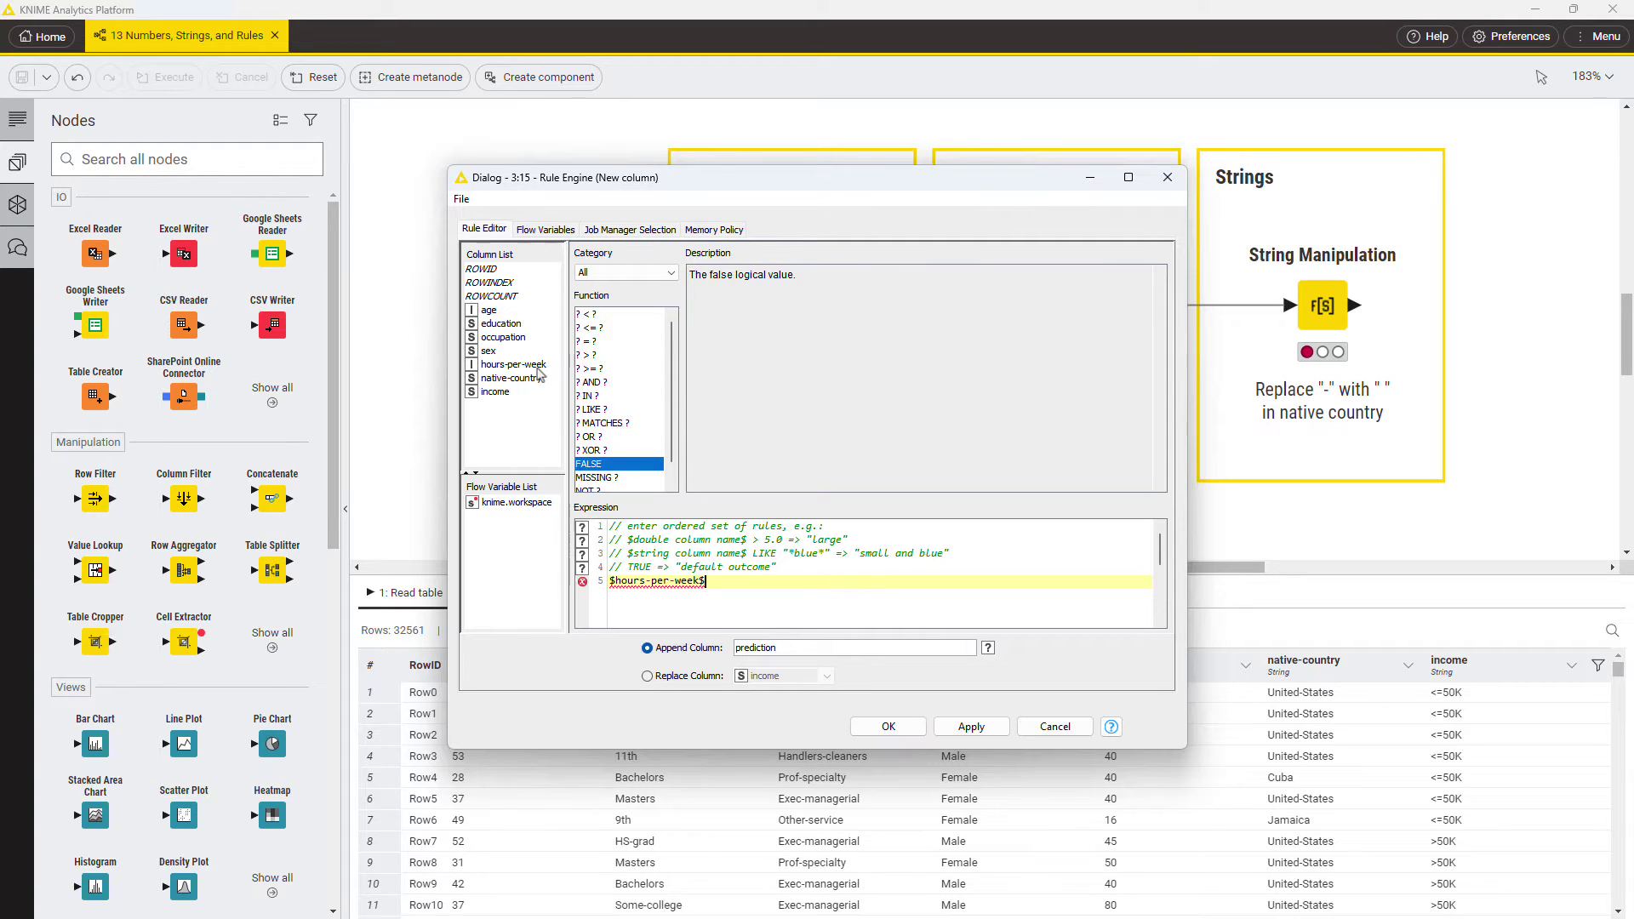
pyautogui.click(619, 342)
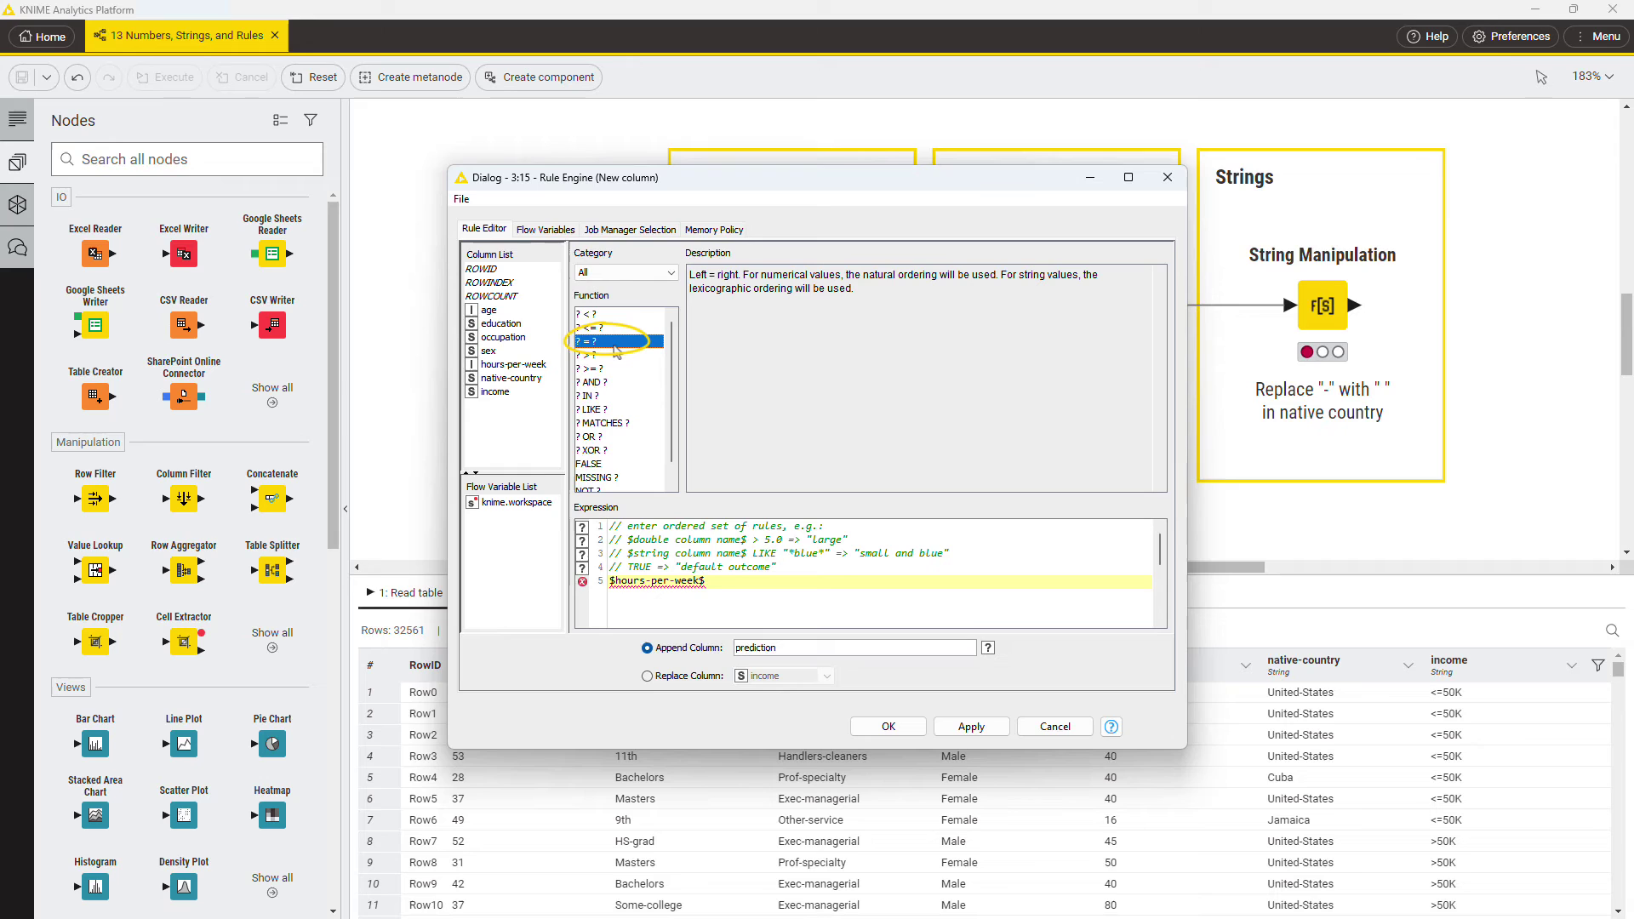
pyautogui.write('= 0')
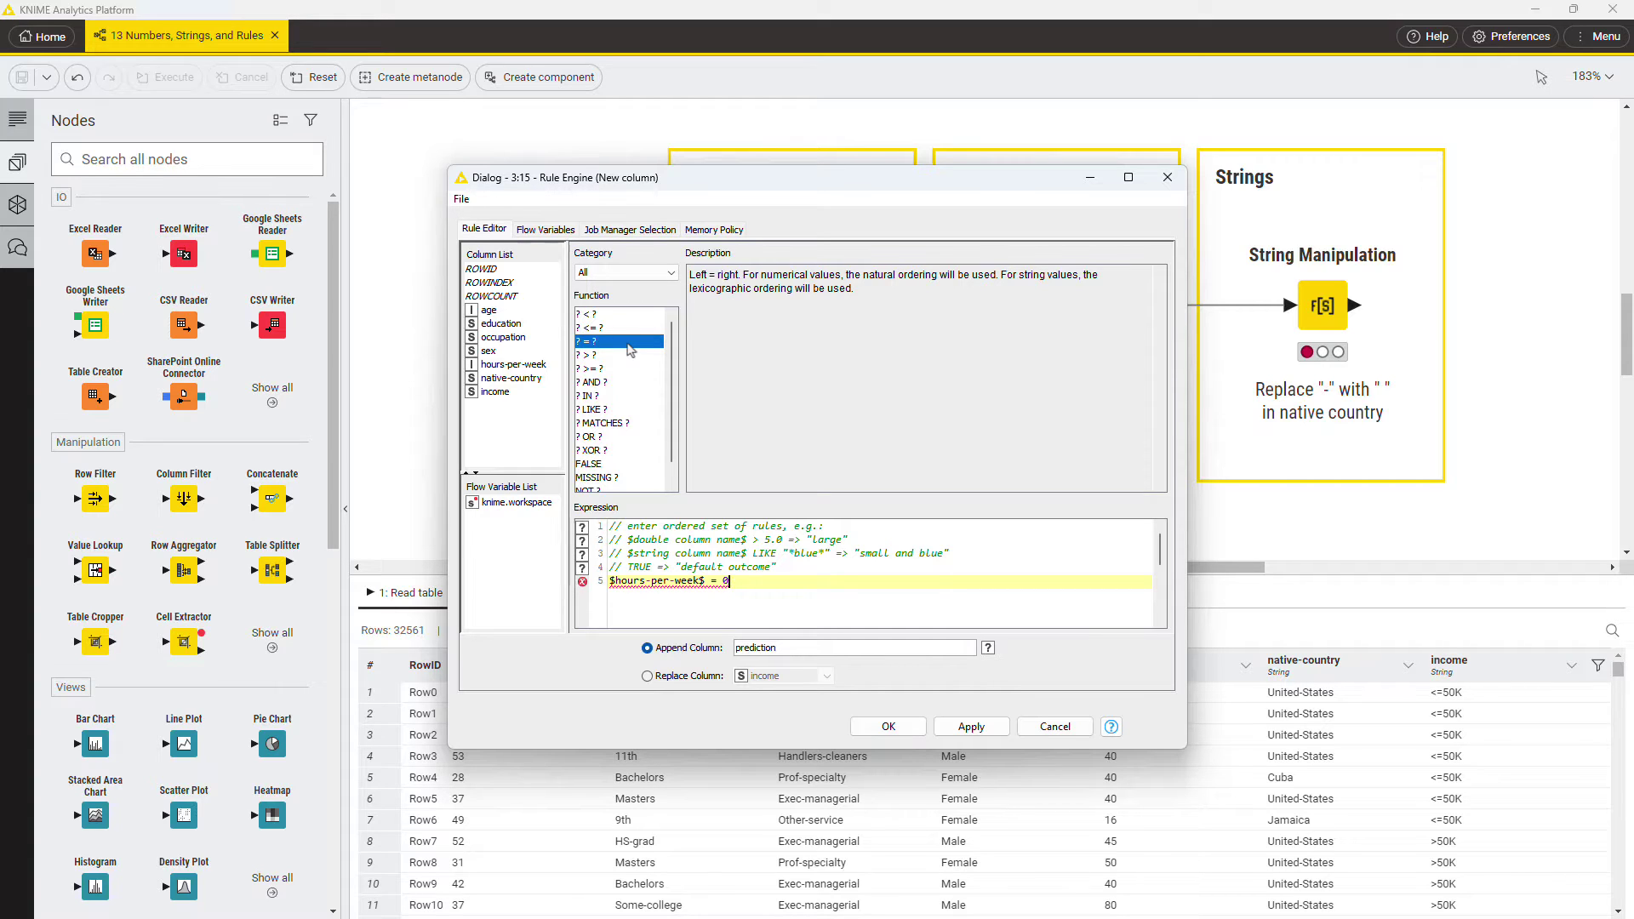
pyautogui.write('=>')
pyautogui.write('"unemployed"')
pyautogui.moveTo(782, 647); pyautogui.dragTo(736, 650)
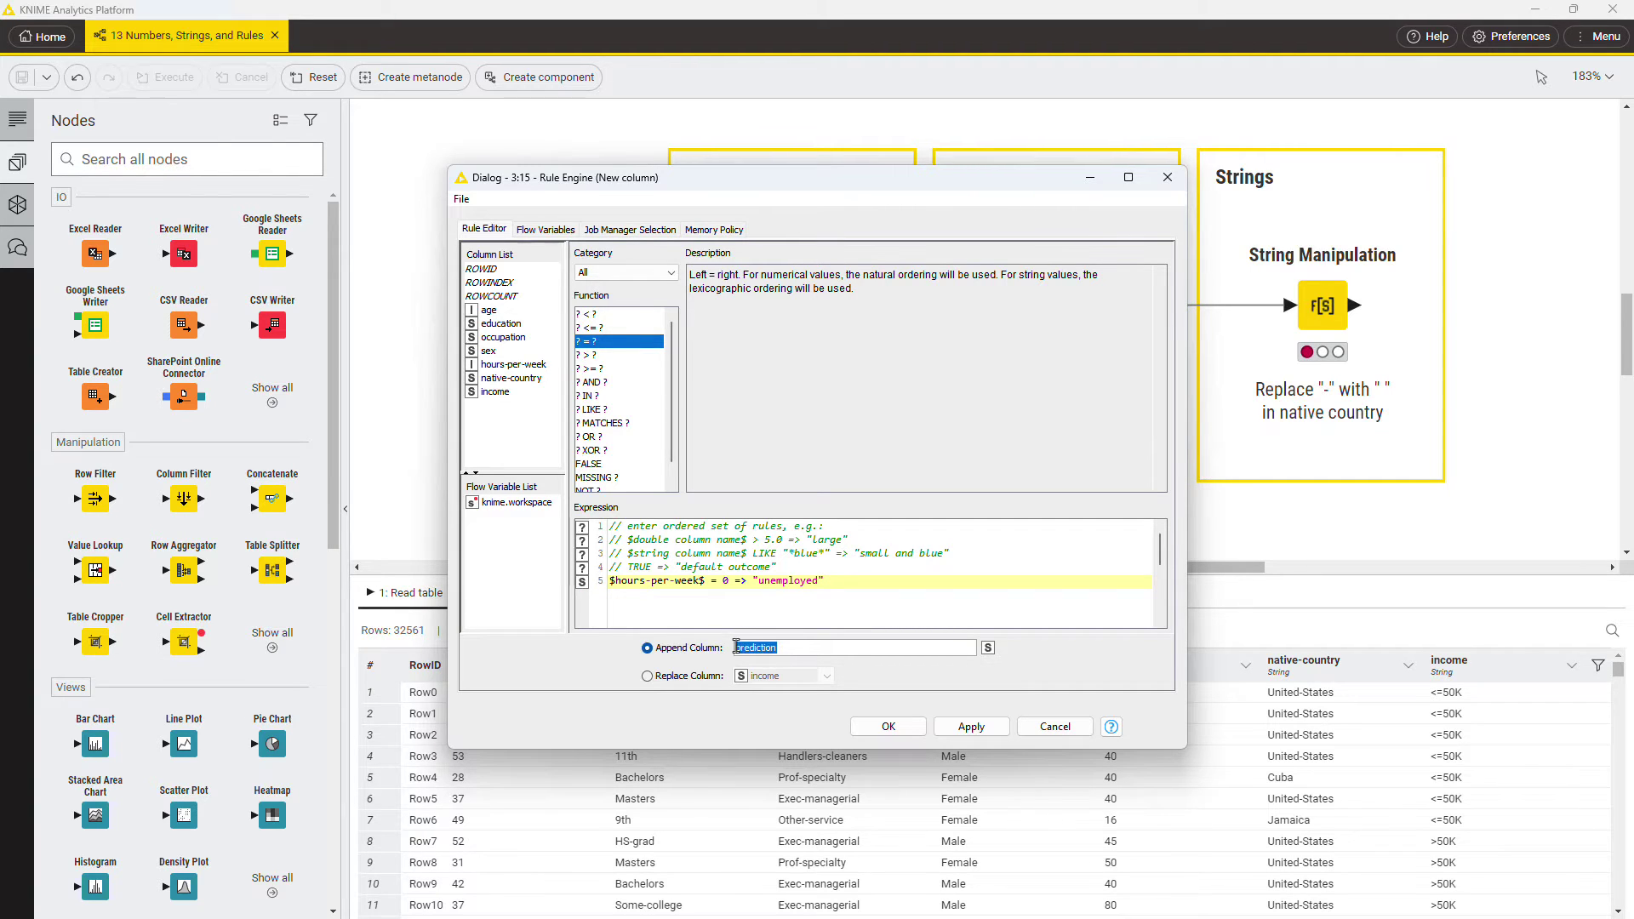
pyautogui.write('work s')
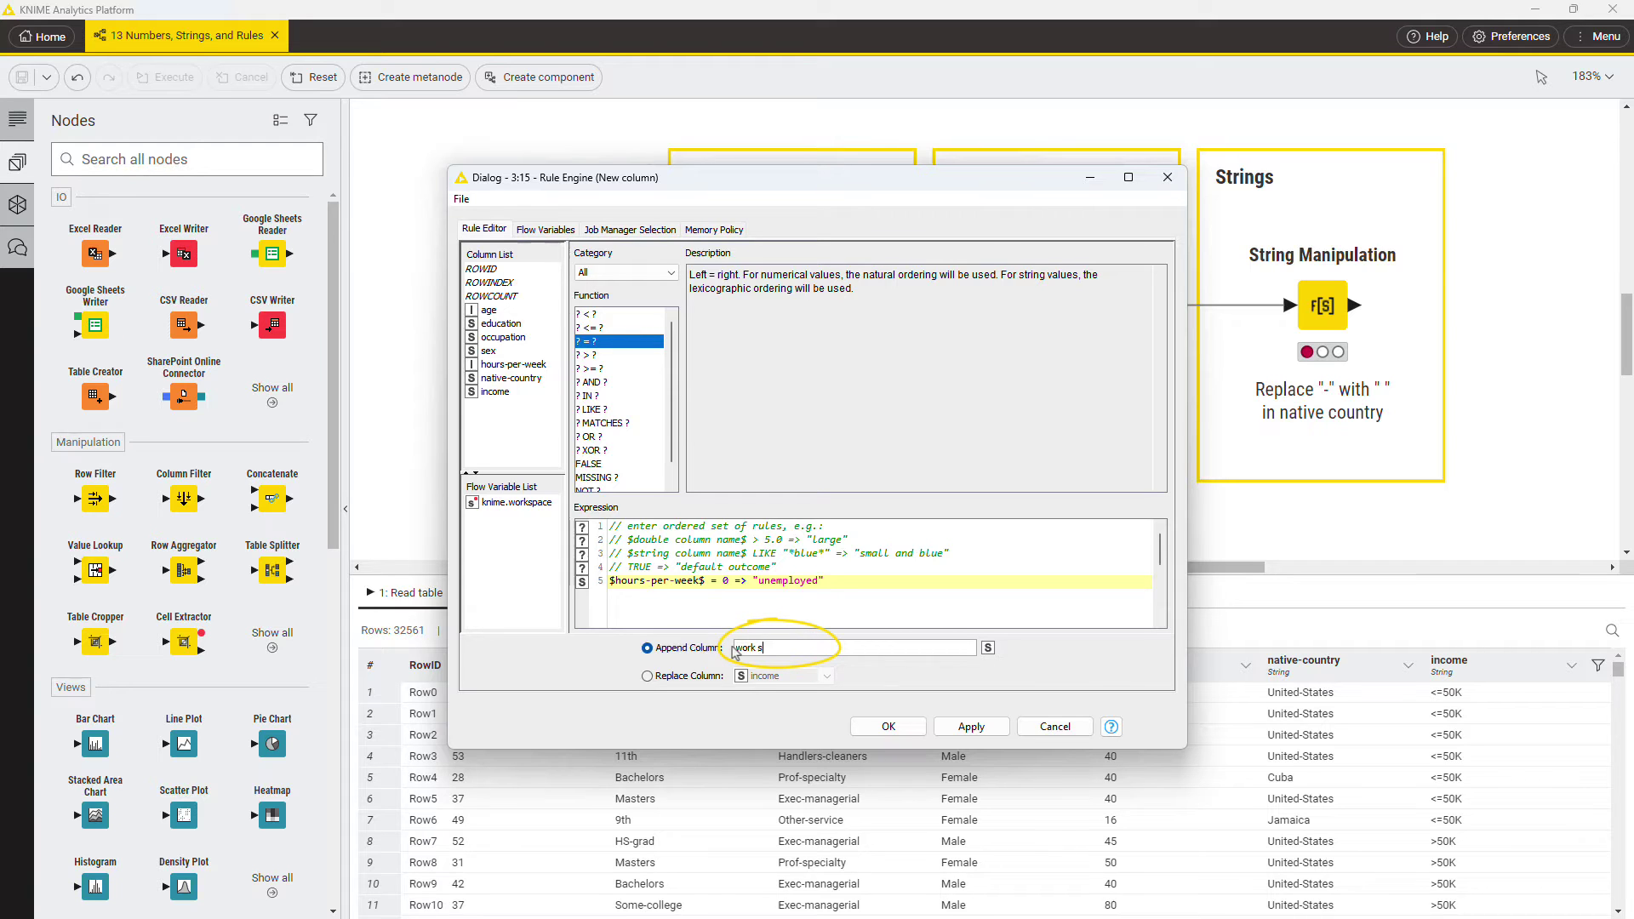
pyautogui.write('tatus')
pyautogui.click(858, 729)
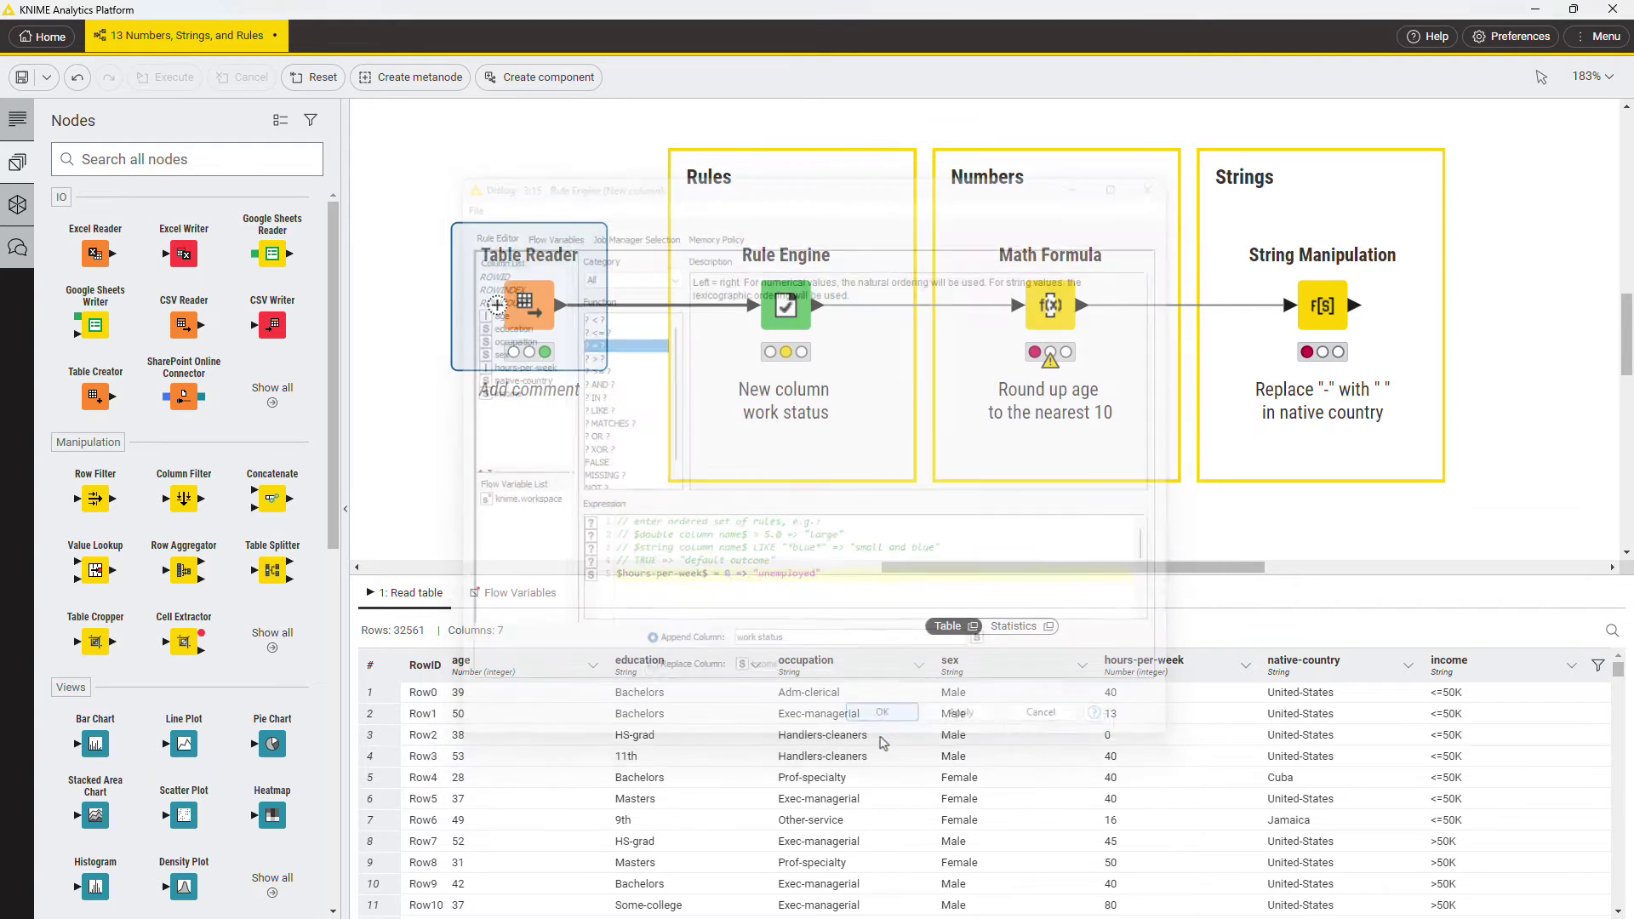
pyautogui.click(792, 308)
# - Add the rule $hours-per-week$ > 0 AND $hours-per-week$ < 40 => "part-time" and re-run the Rule Engine
pyautogui.click(767, 223)
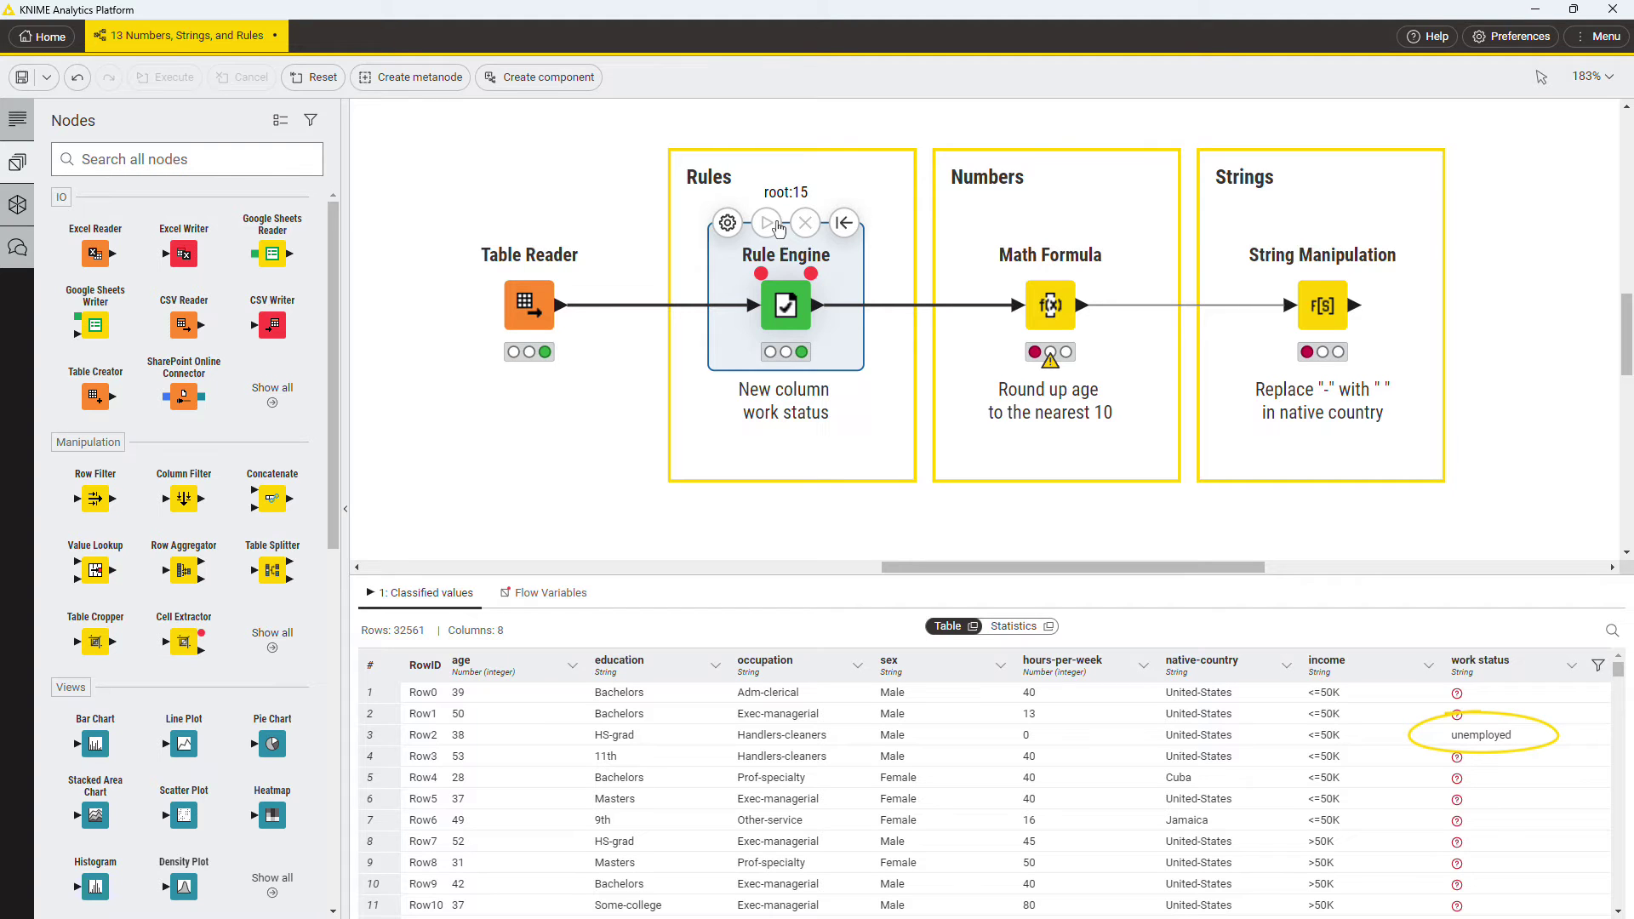
pyautogui.click(727, 223)
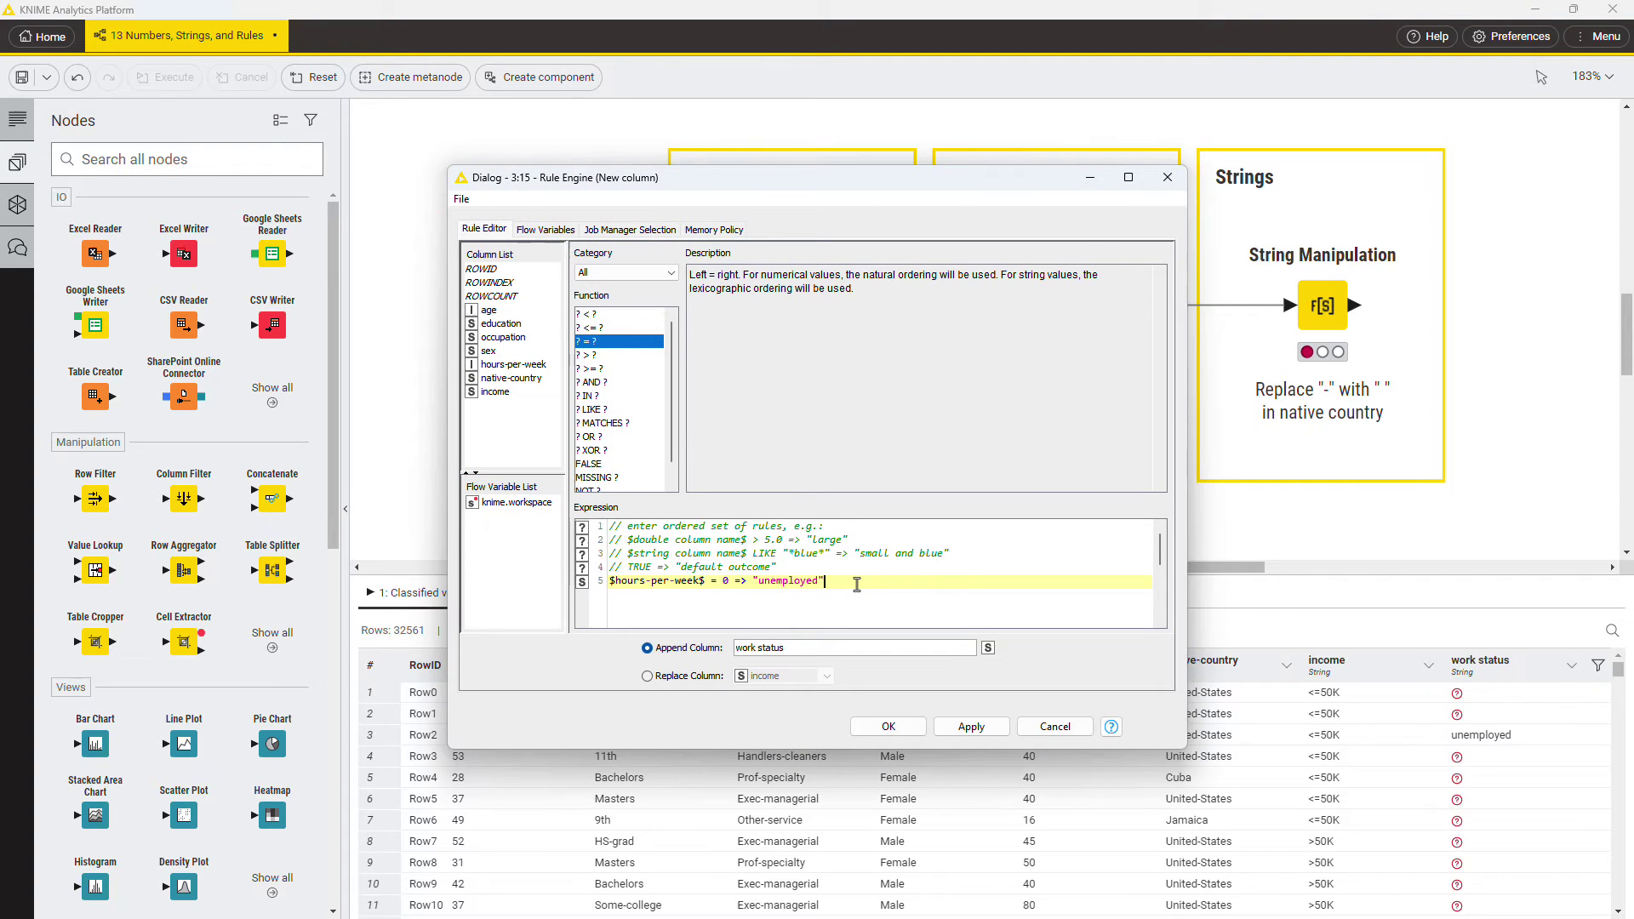
pyautogui.press('Return')
pyautogui.doubleClick(540, 366)
pyautogui.write('>')
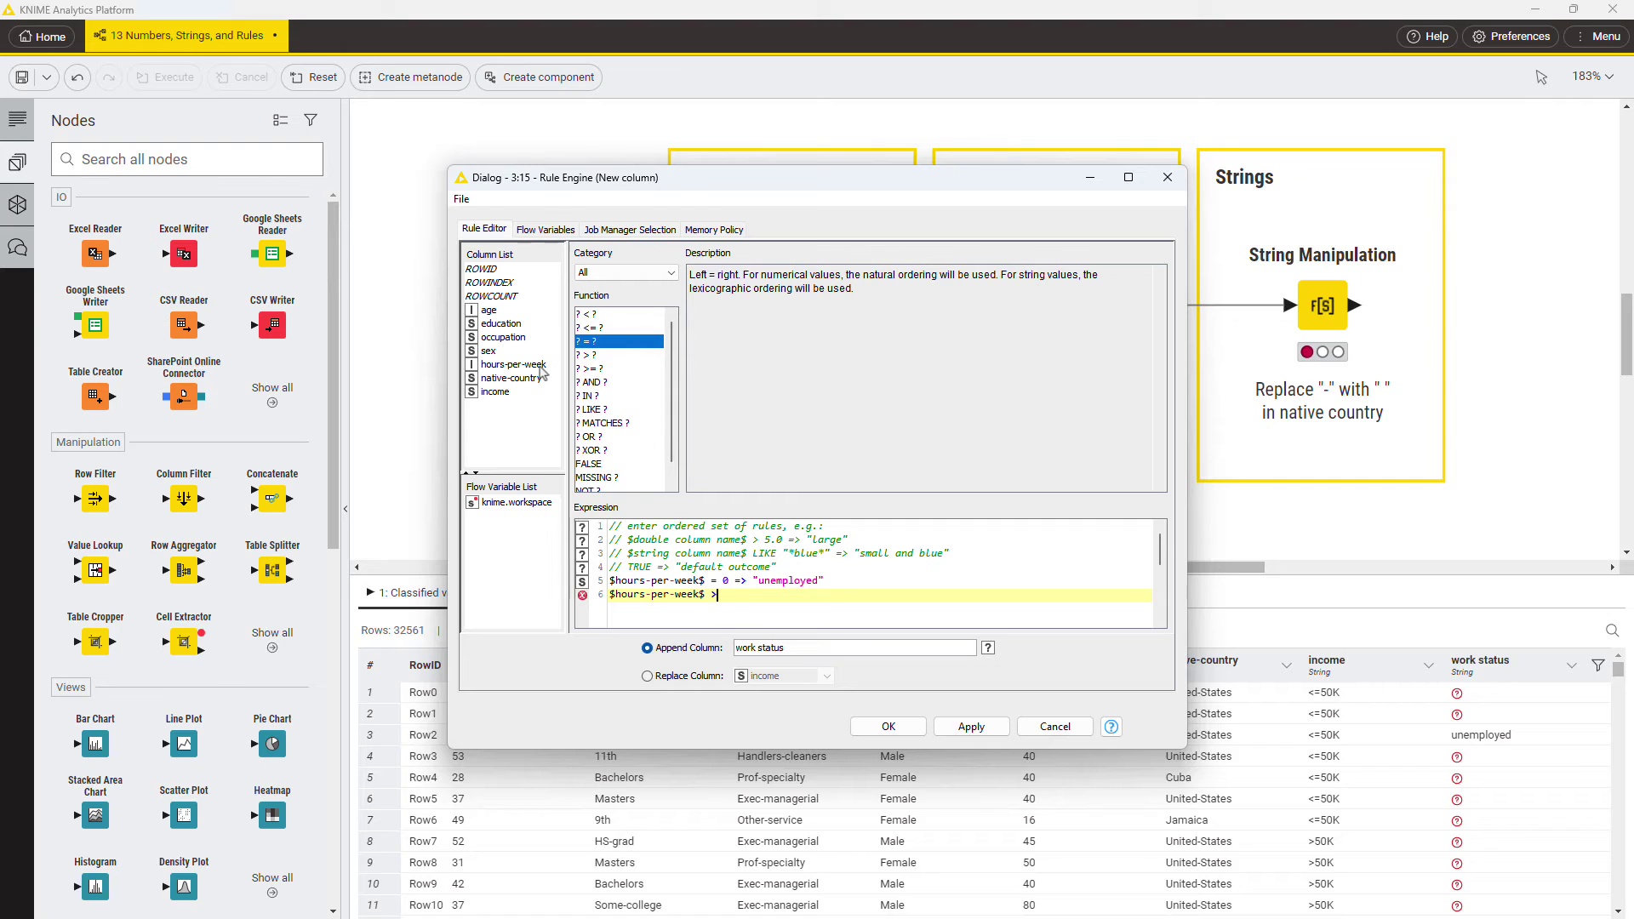
pyautogui.write(' 0 AND')
pyautogui.doubleClick(540, 366)
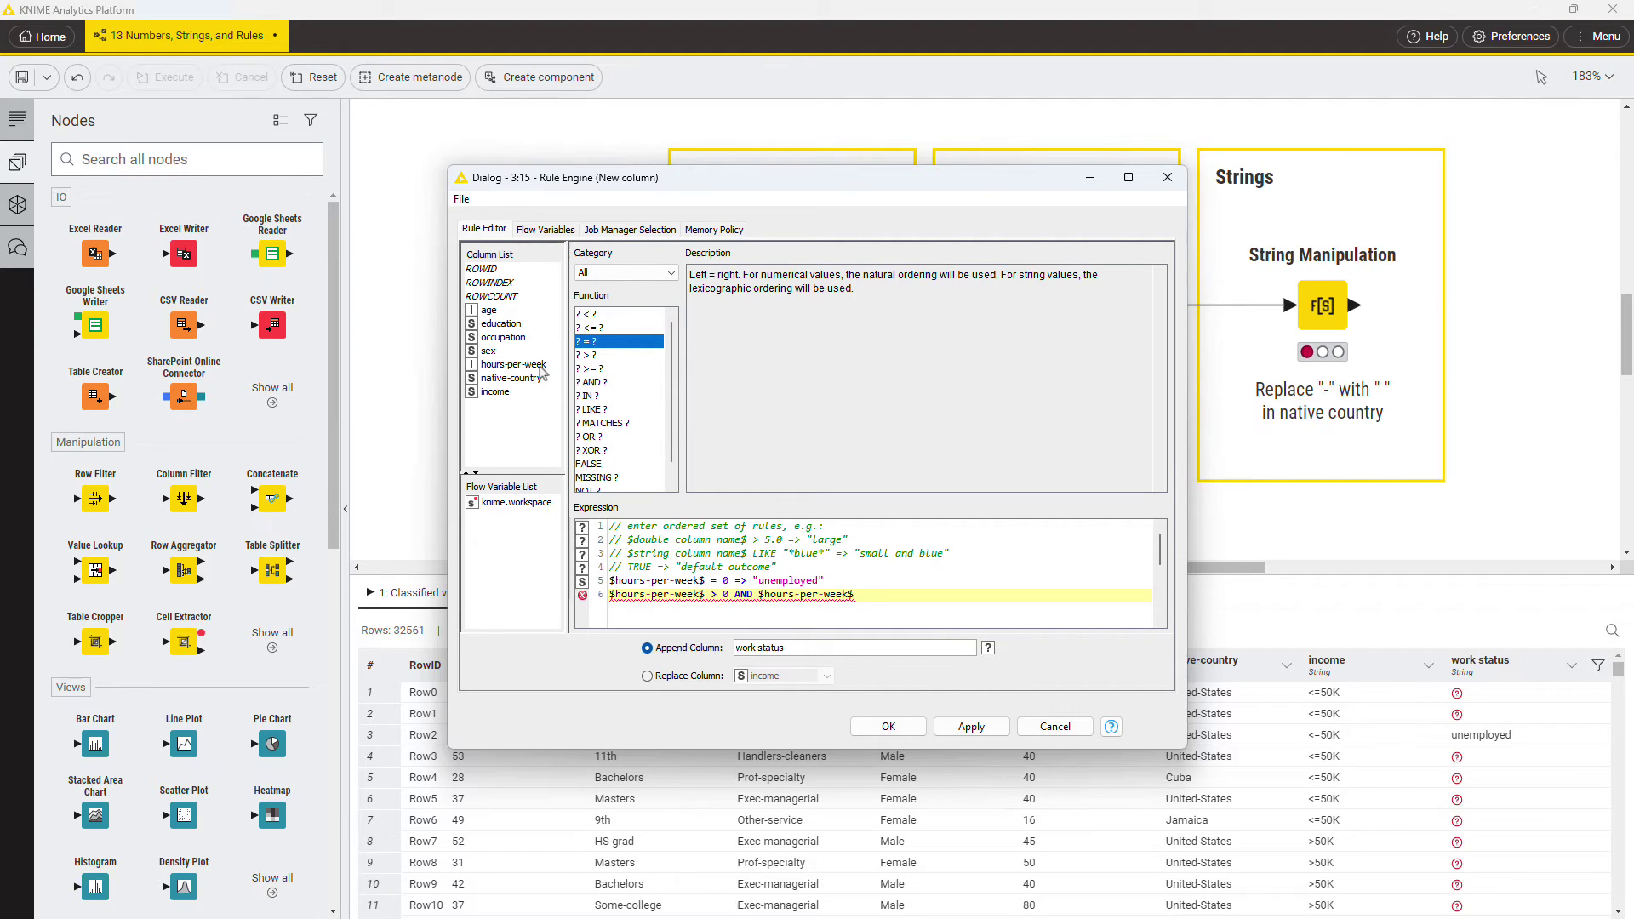
pyautogui.write('< 40 => "part-time"')
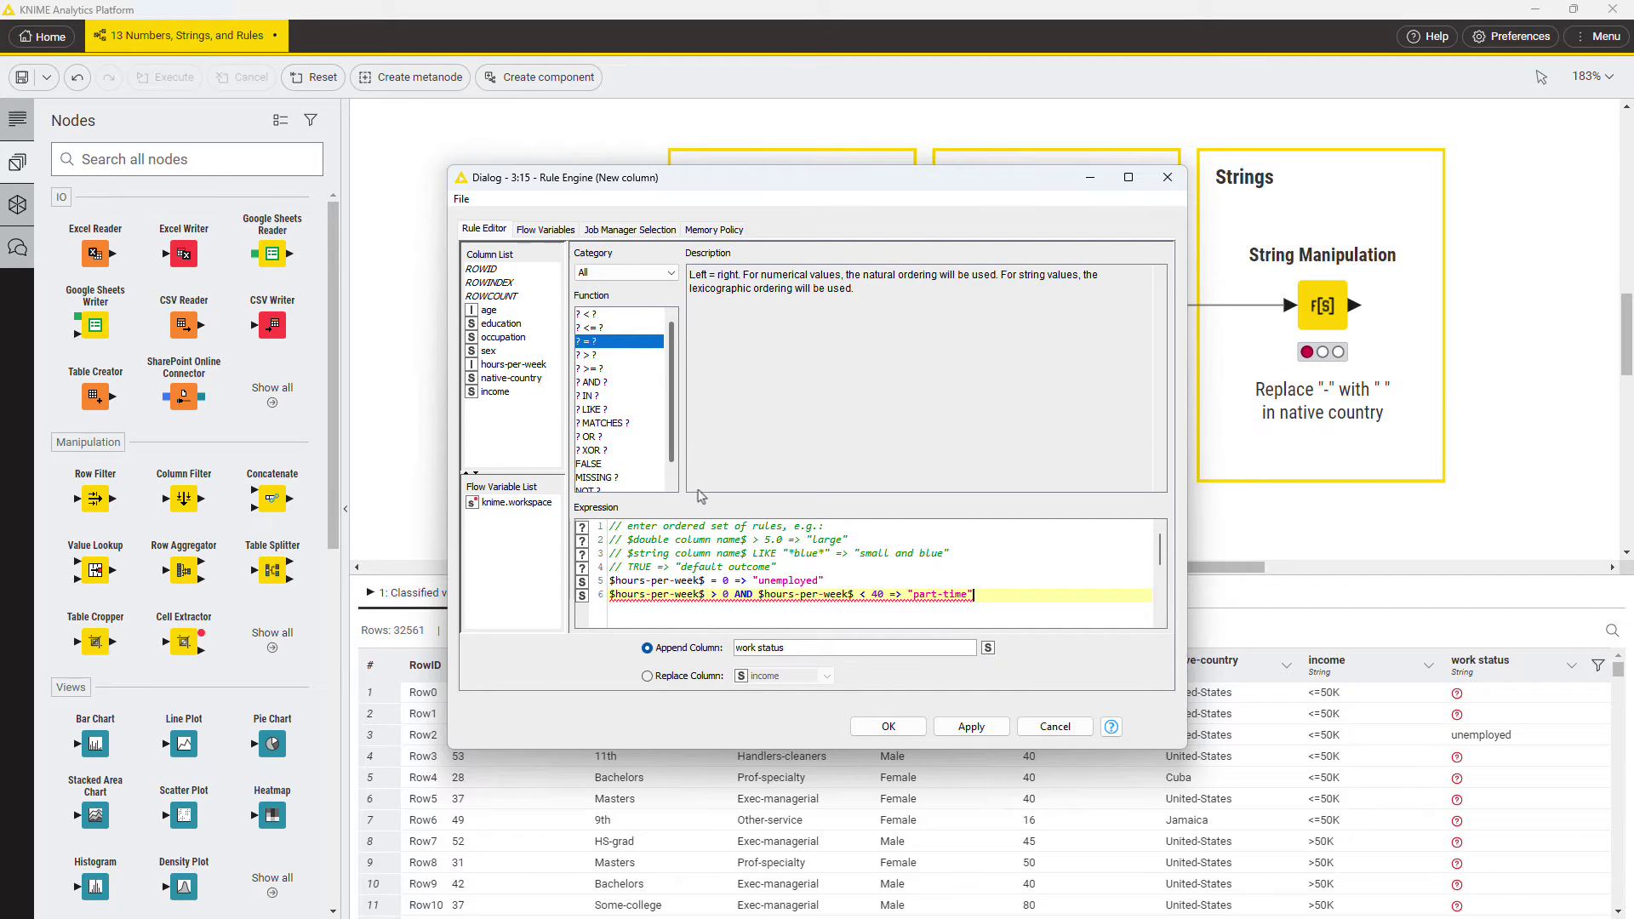
pyautogui.click(909, 725)
pyautogui.click(766, 222)
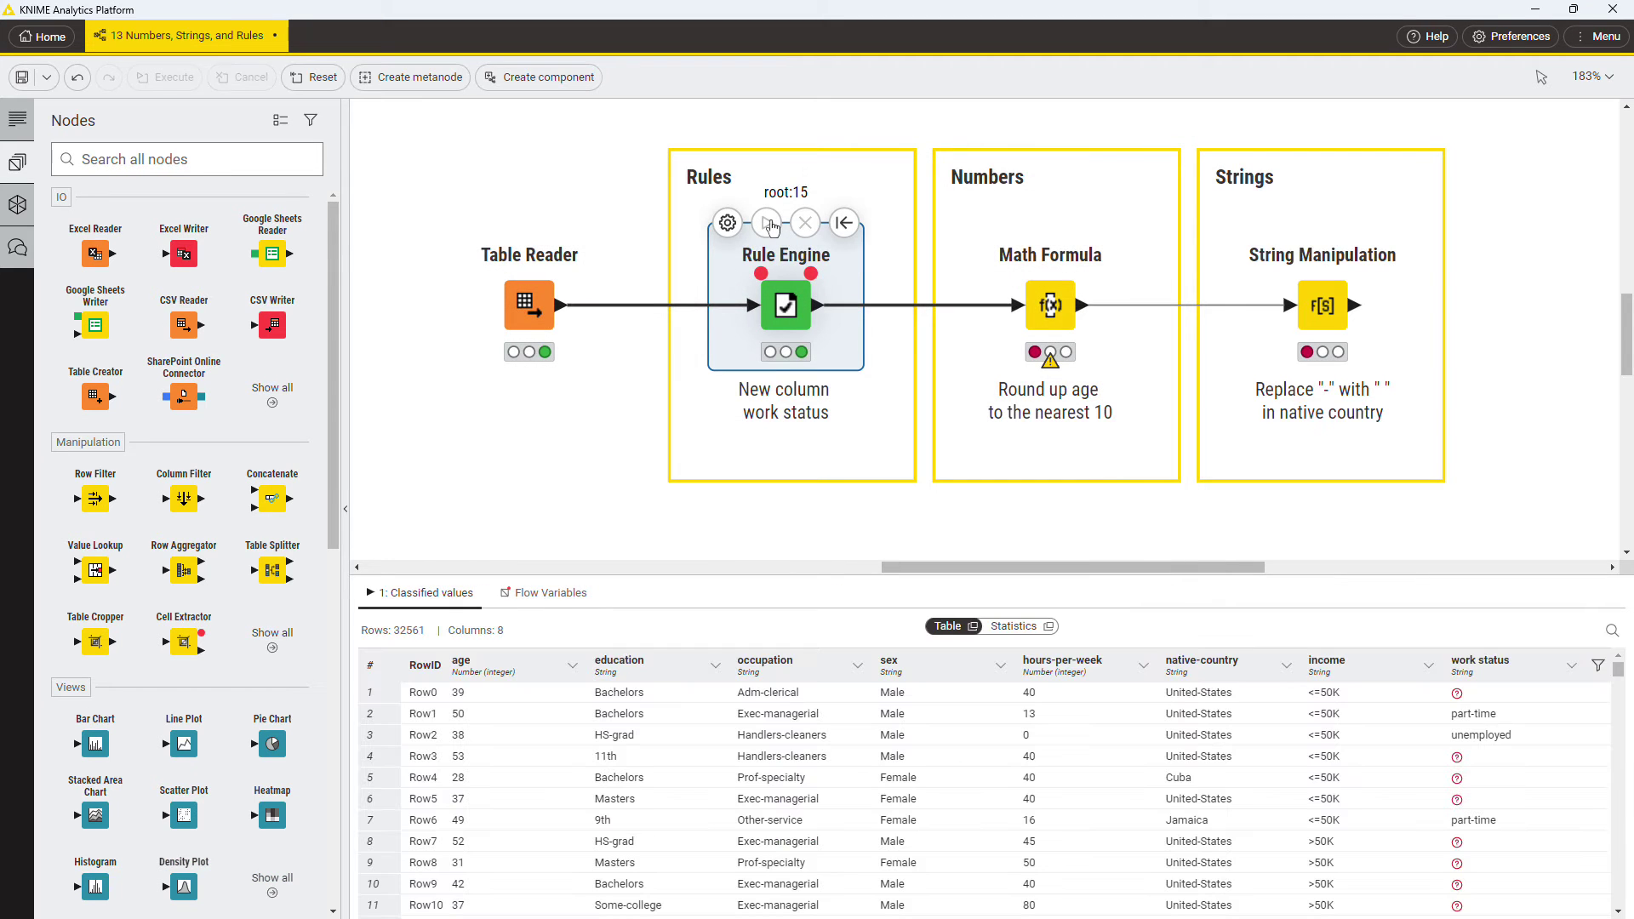
pyautogui.click(728, 223)
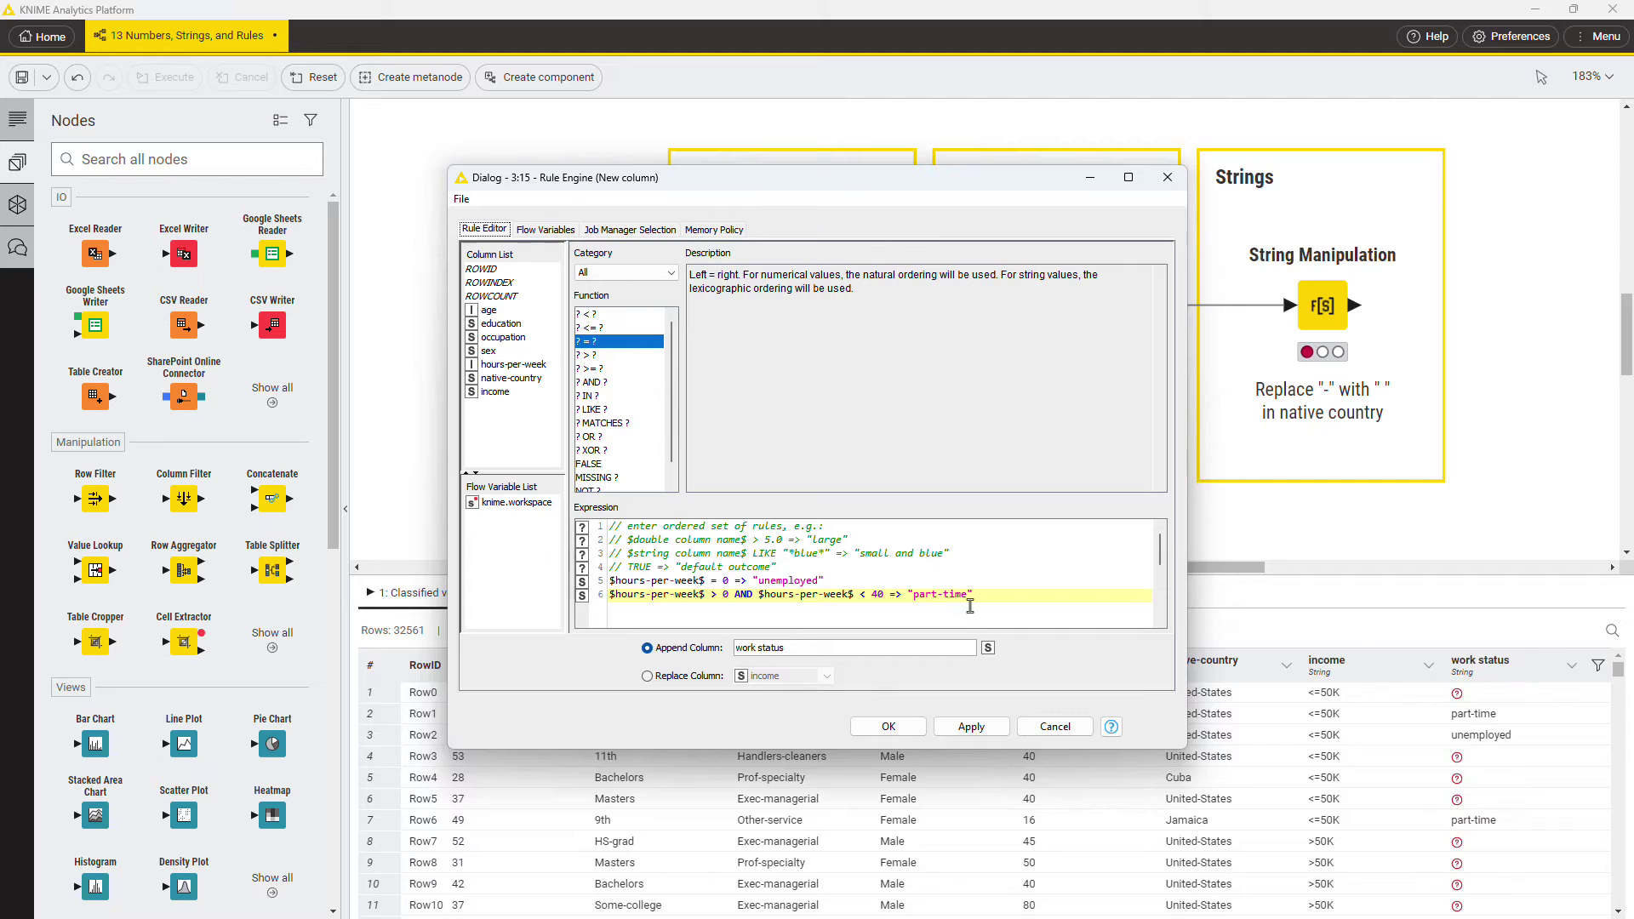
# - Add the final rule TRUE => "full time" and execute the Rule Engine
pyautogui.click(978, 596)
pyautogui.press('Return')
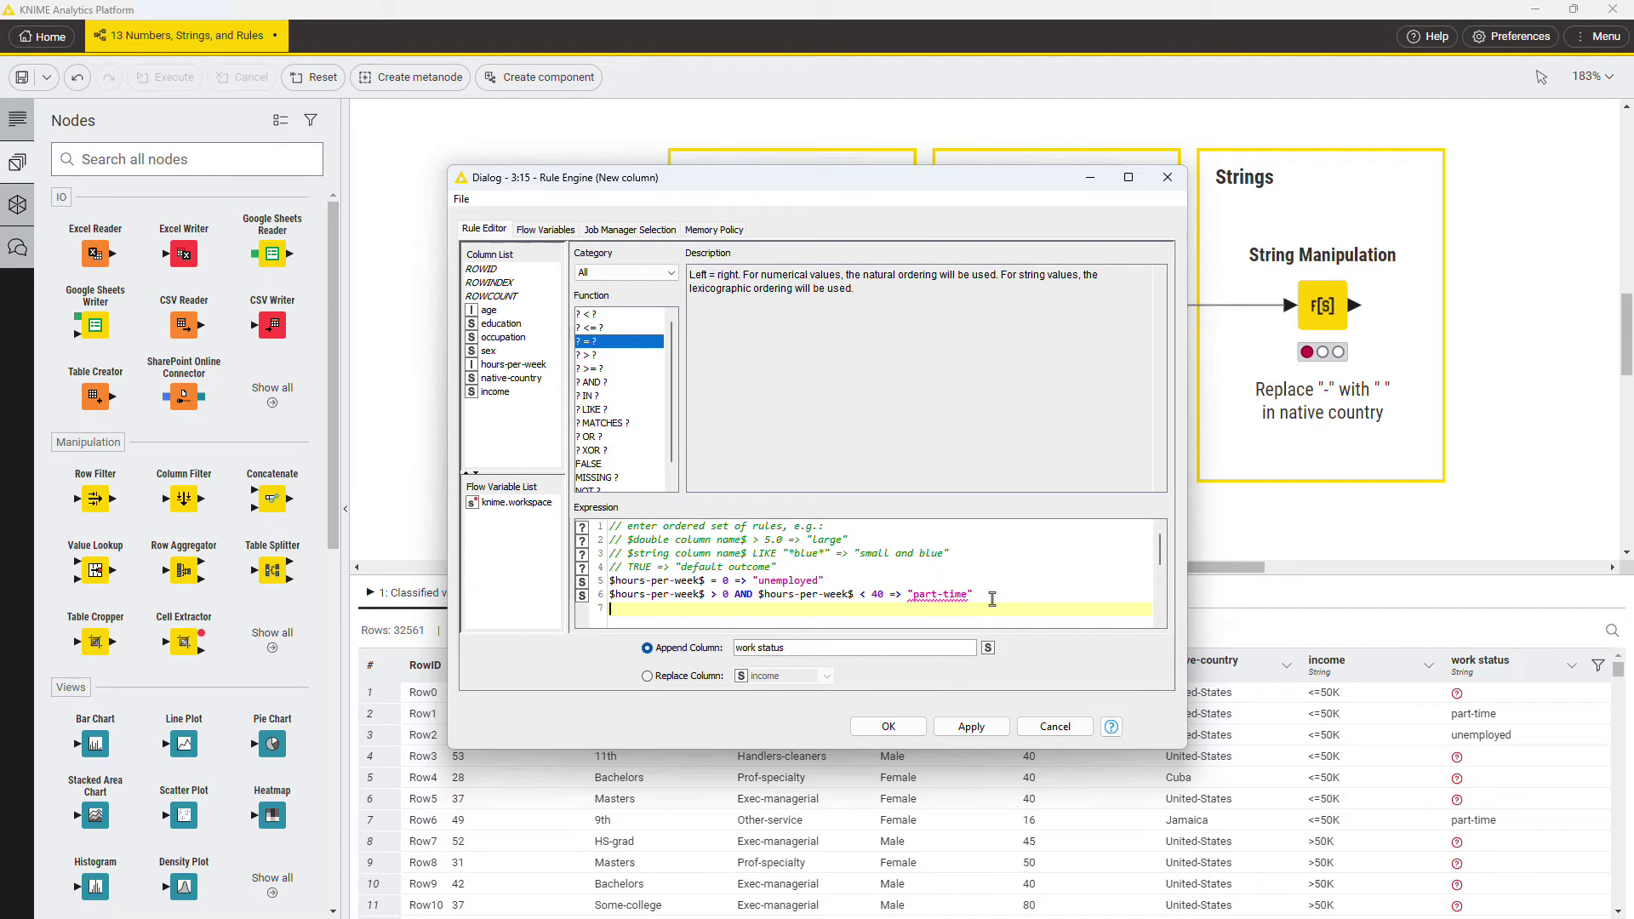
pyautogui.write('TRUE => "full time"')
pyautogui.click(909, 719)
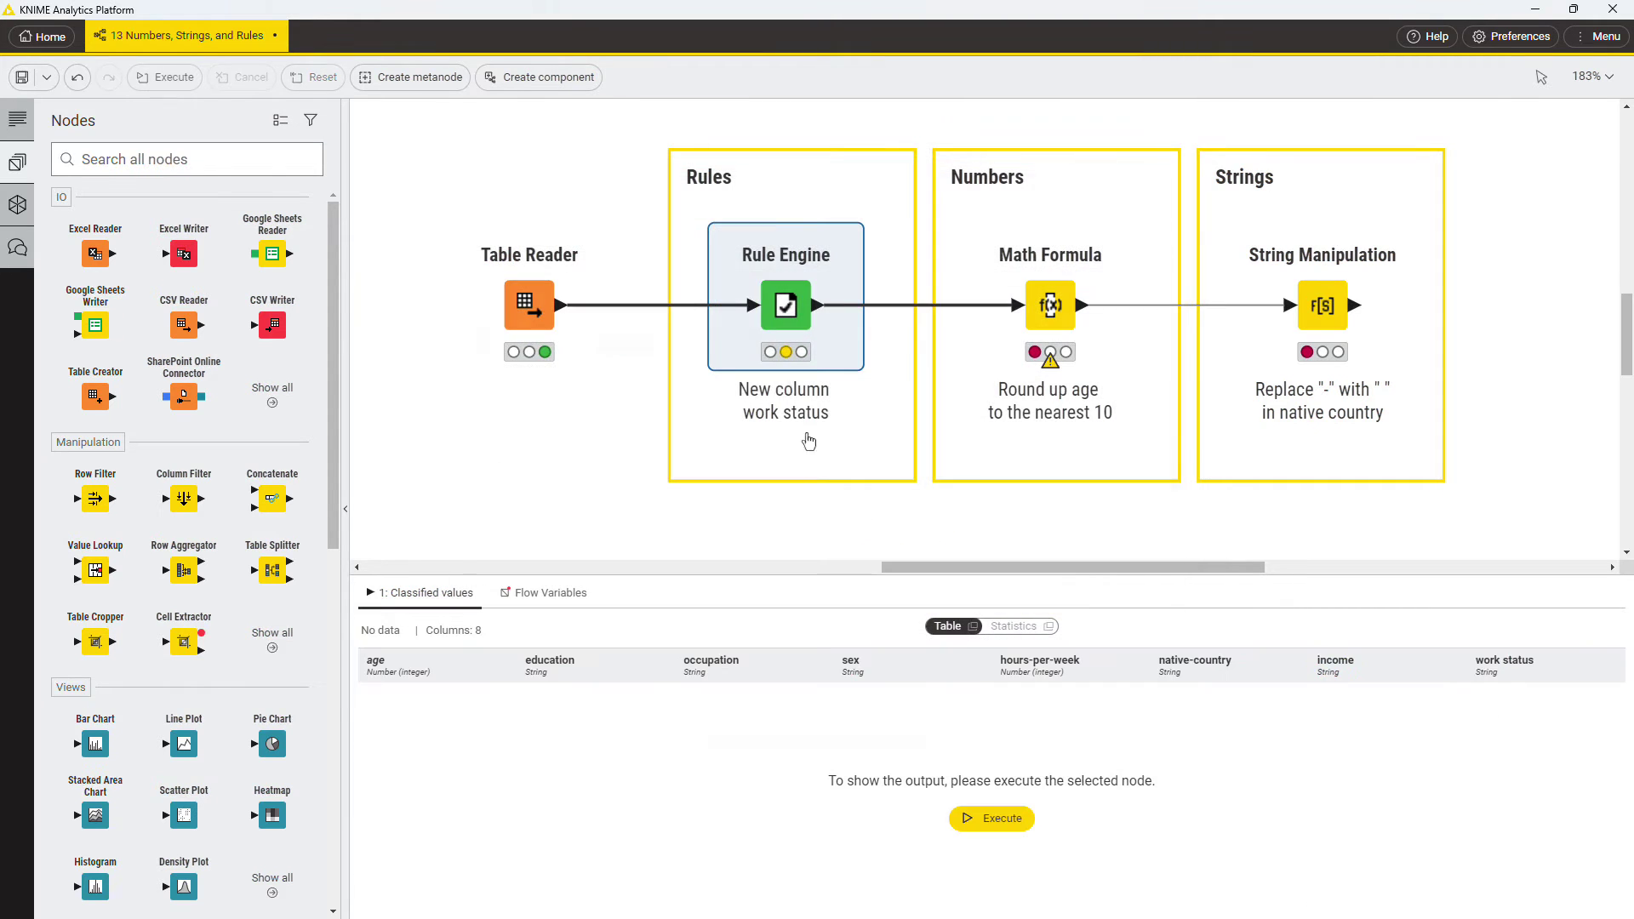
pyautogui.click(767, 226)
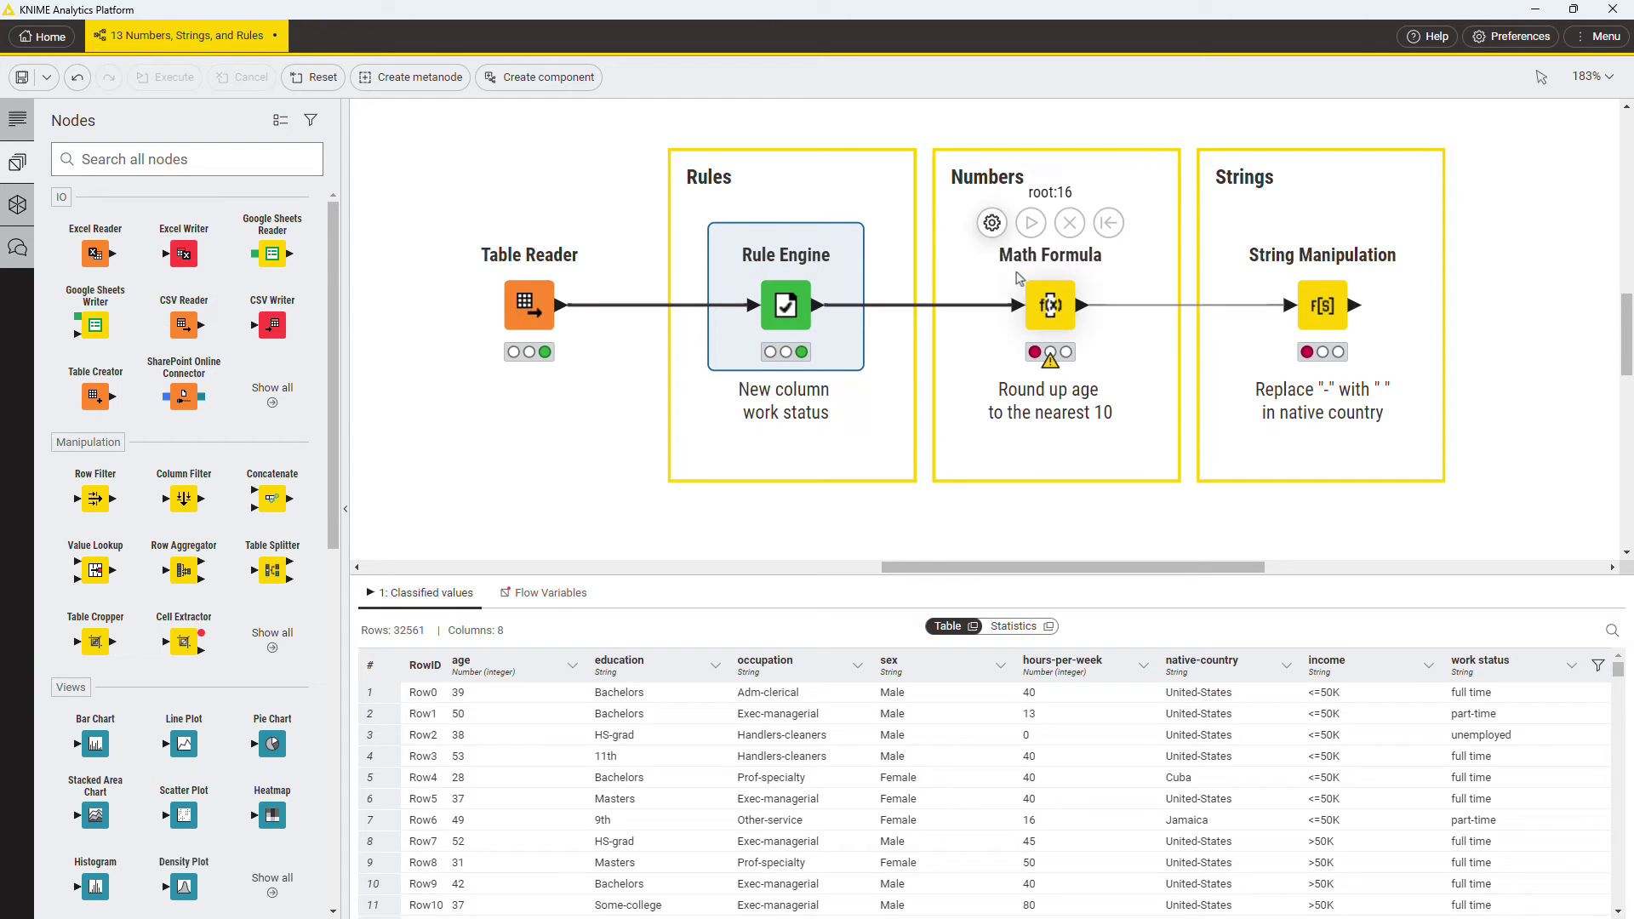
pyautogui.click(993, 225)
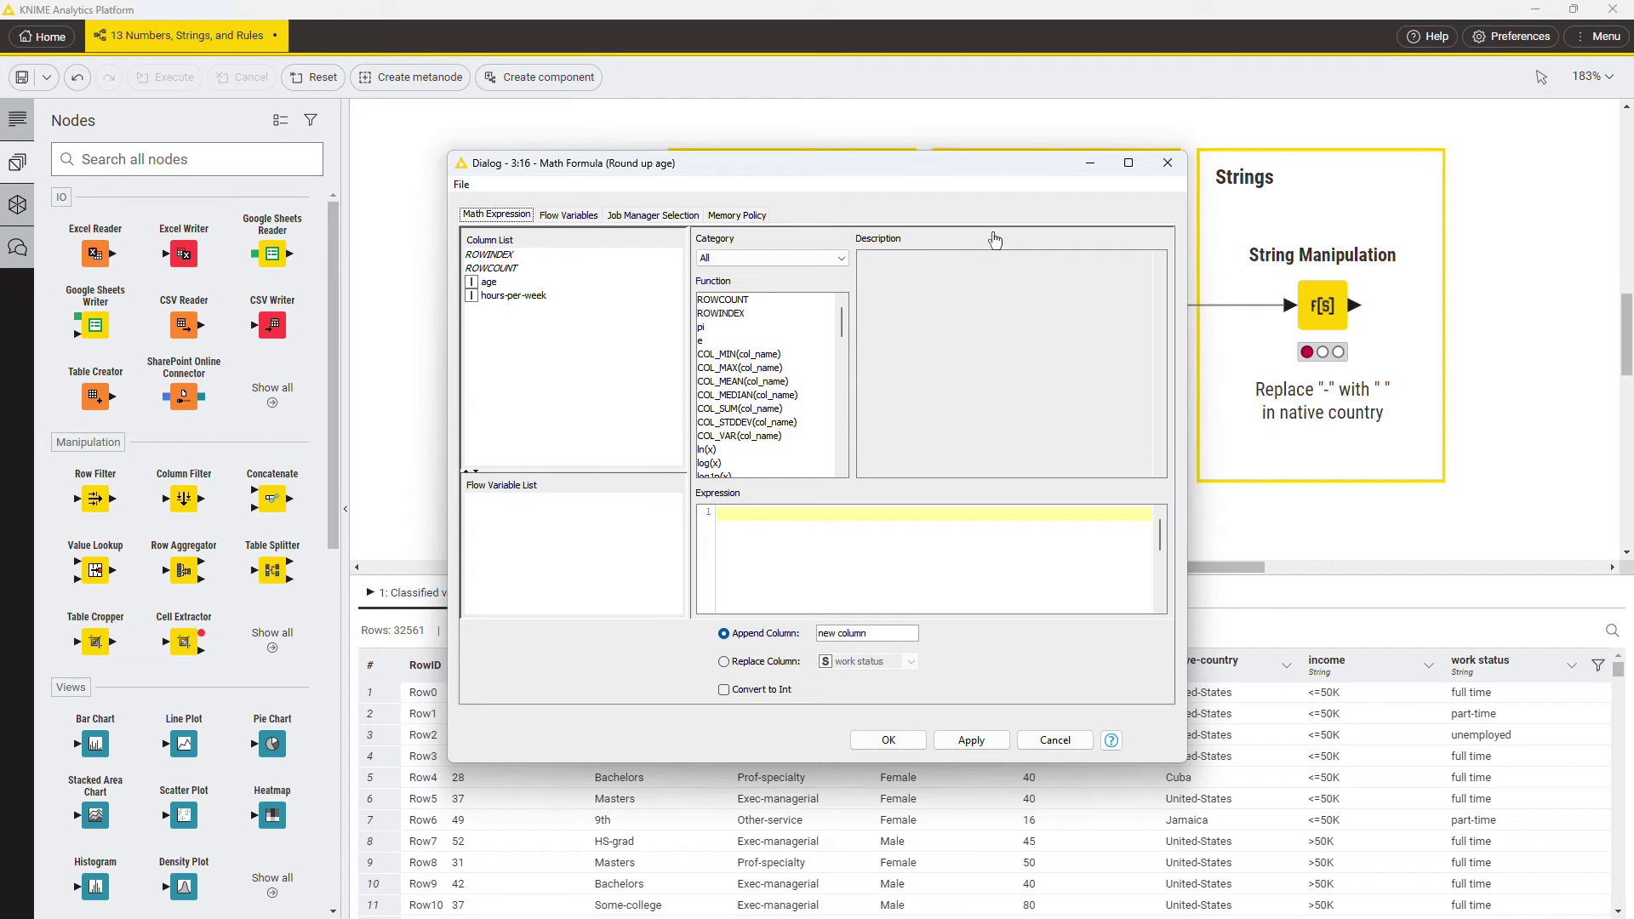
# - Enter the Math Formula expression round($age$, -1)
pyautogui.scroll(-3, 791, 364)
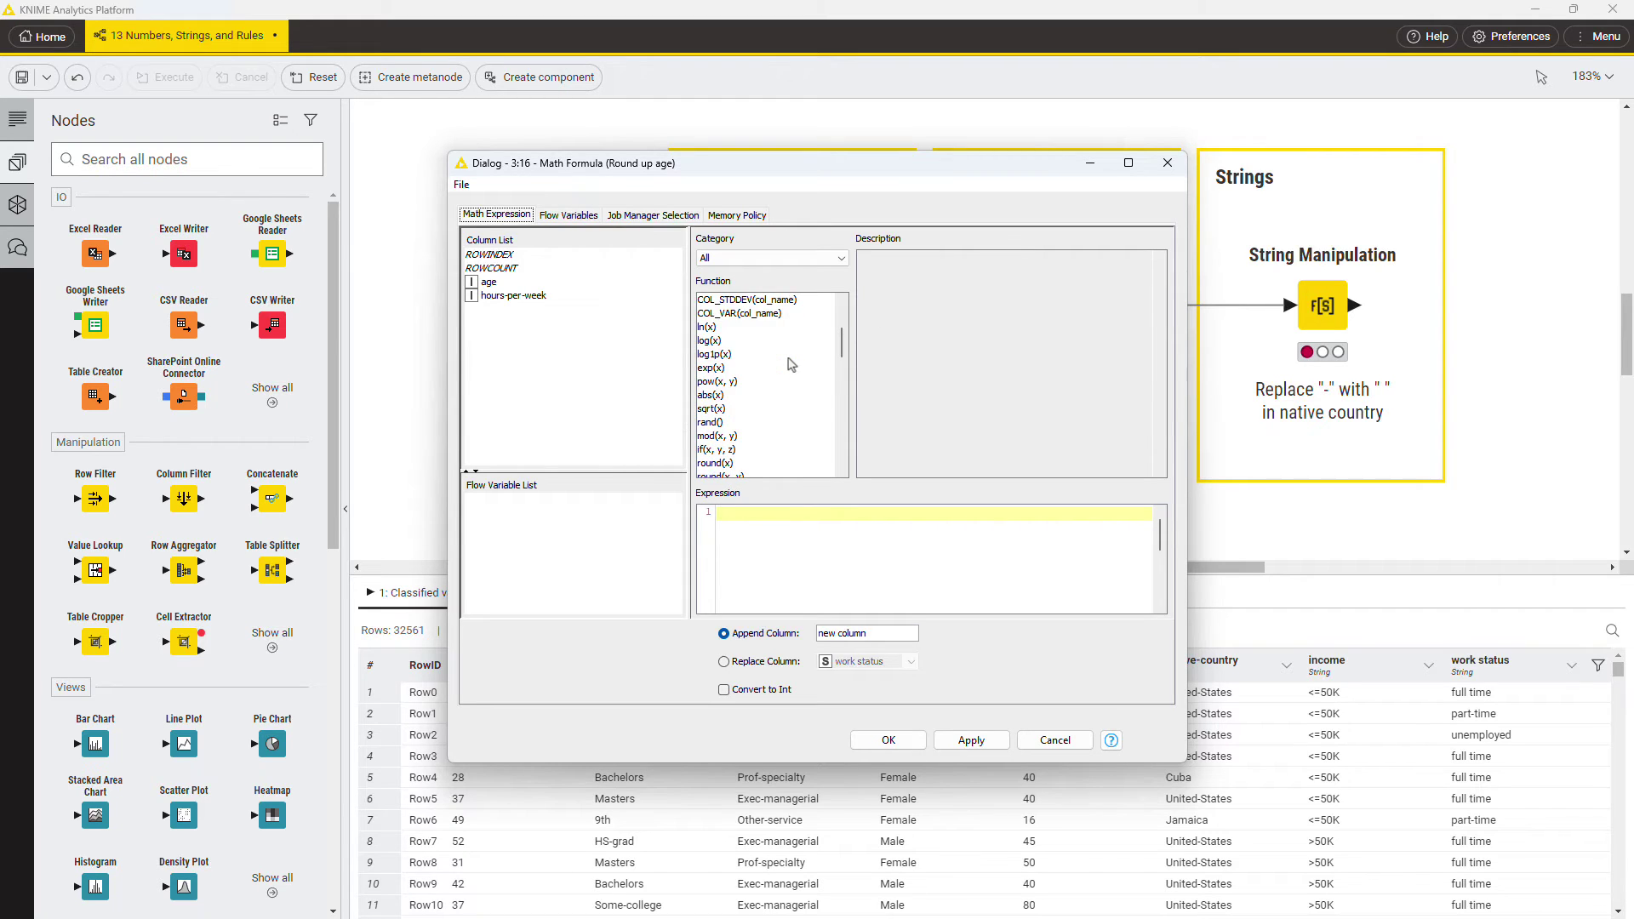
pyautogui.scroll(-1, 791, 387)
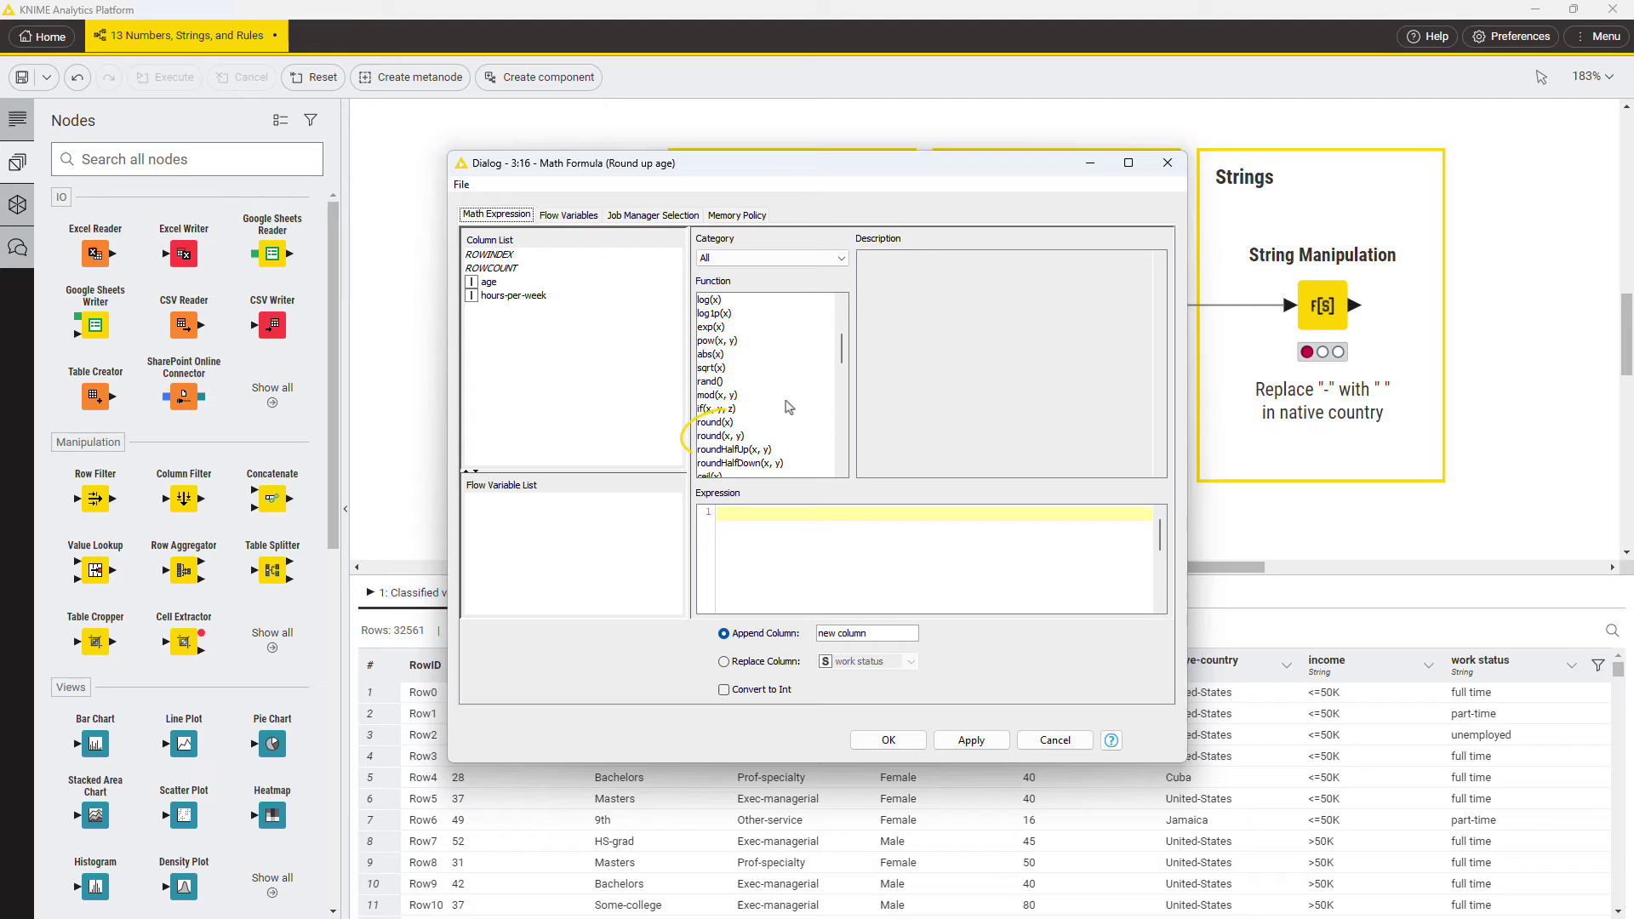
pyautogui.click(770, 436)
pyautogui.doubleClick(770, 437)
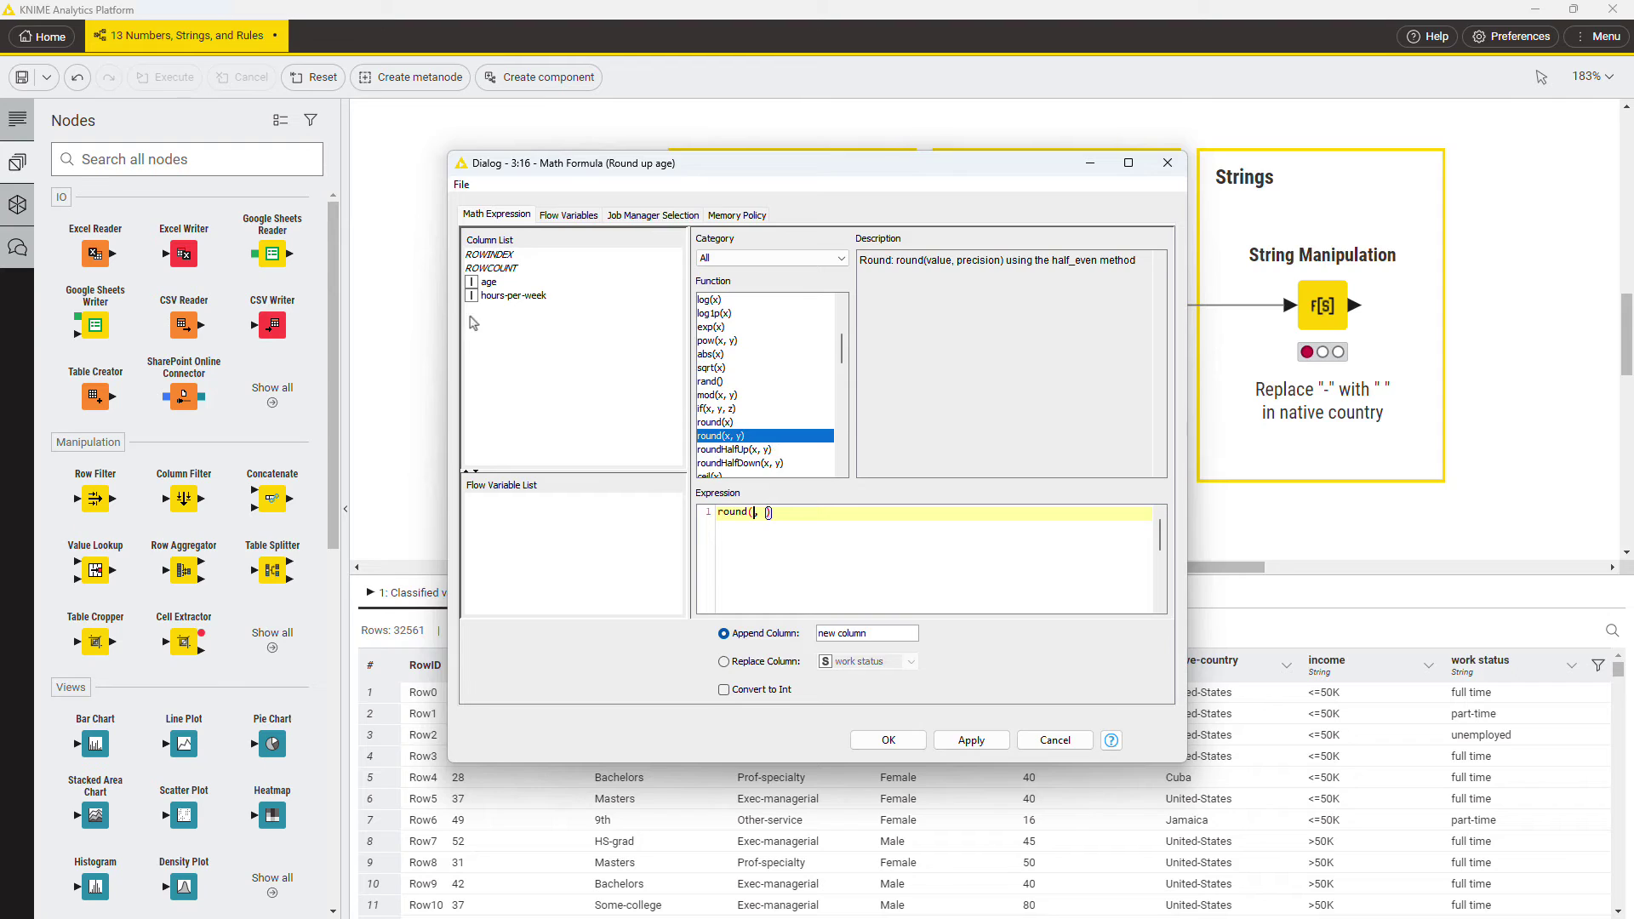
pyautogui.doubleClick(487, 283)
pyautogui.write('-1')
# - Make the result replace the age column as an integer, then confirm and view the output
pyautogui.click(760, 662)
pyautogui.click(868, 661)
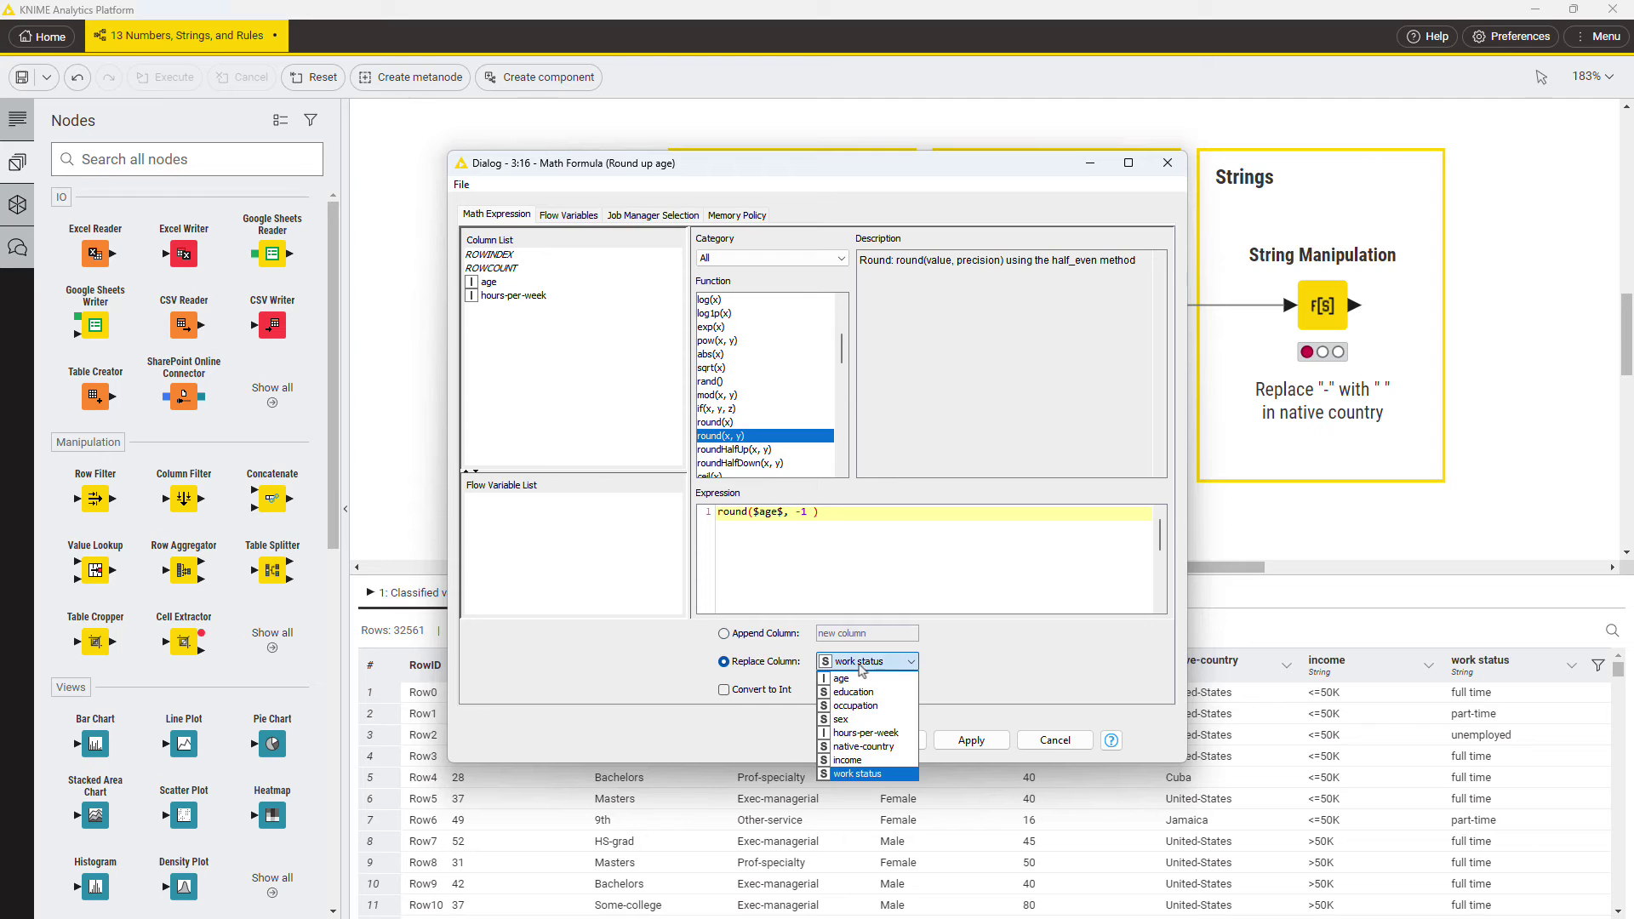
pyautogui.click(859, 674)
pyautogui.click(763, 691)
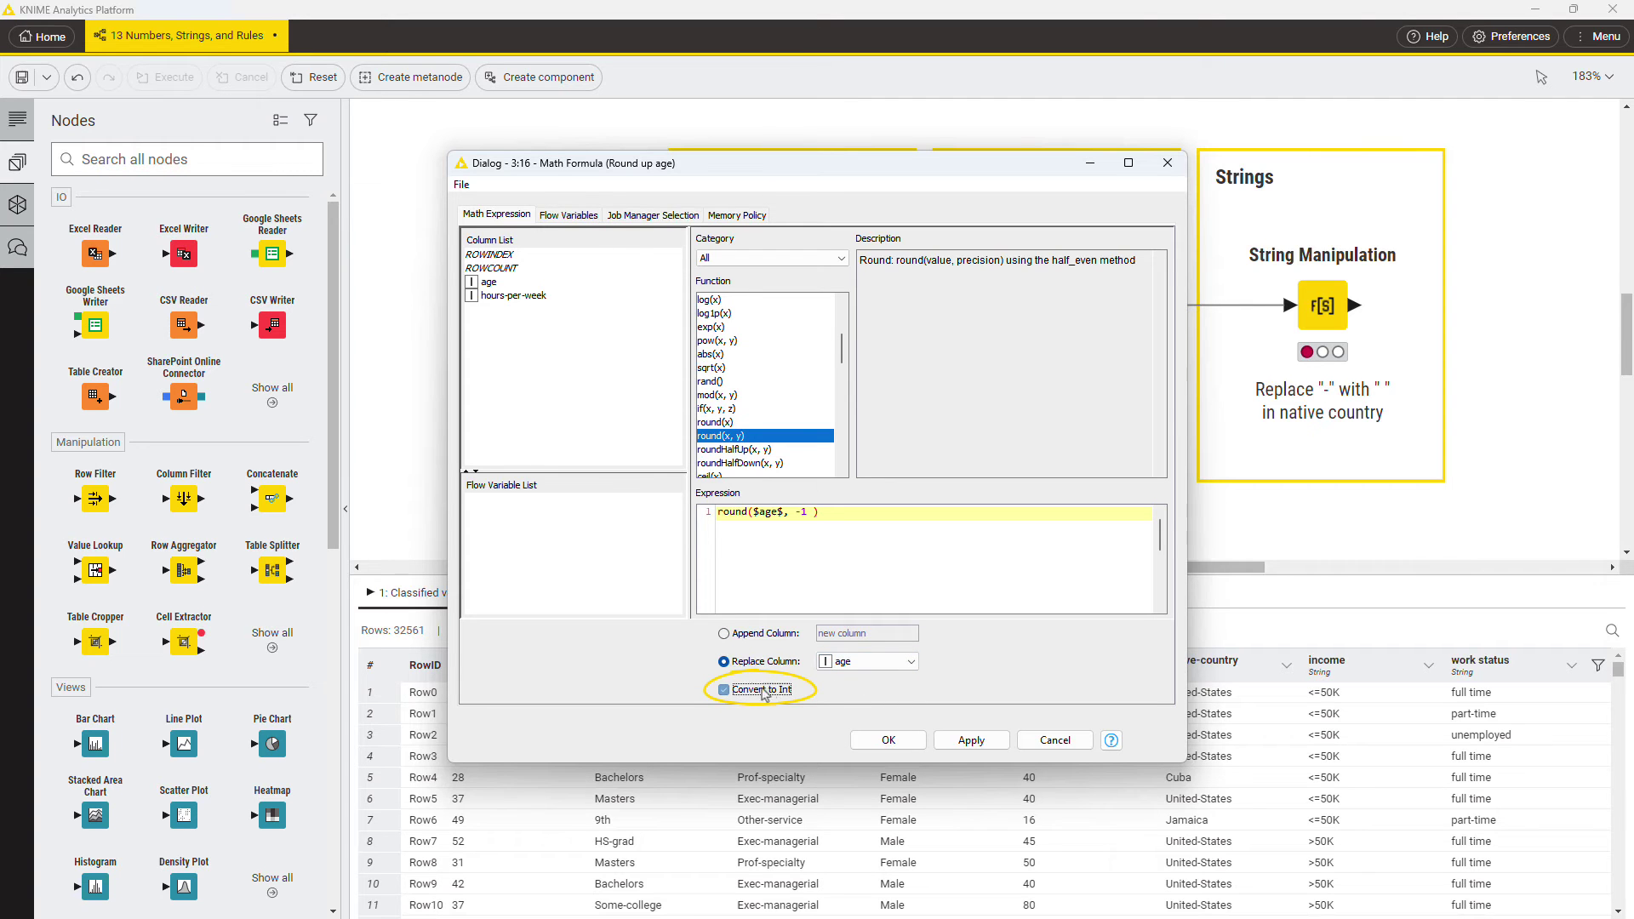
pyautogui.click(888, 740)
pyautogui.click(1056, 334)
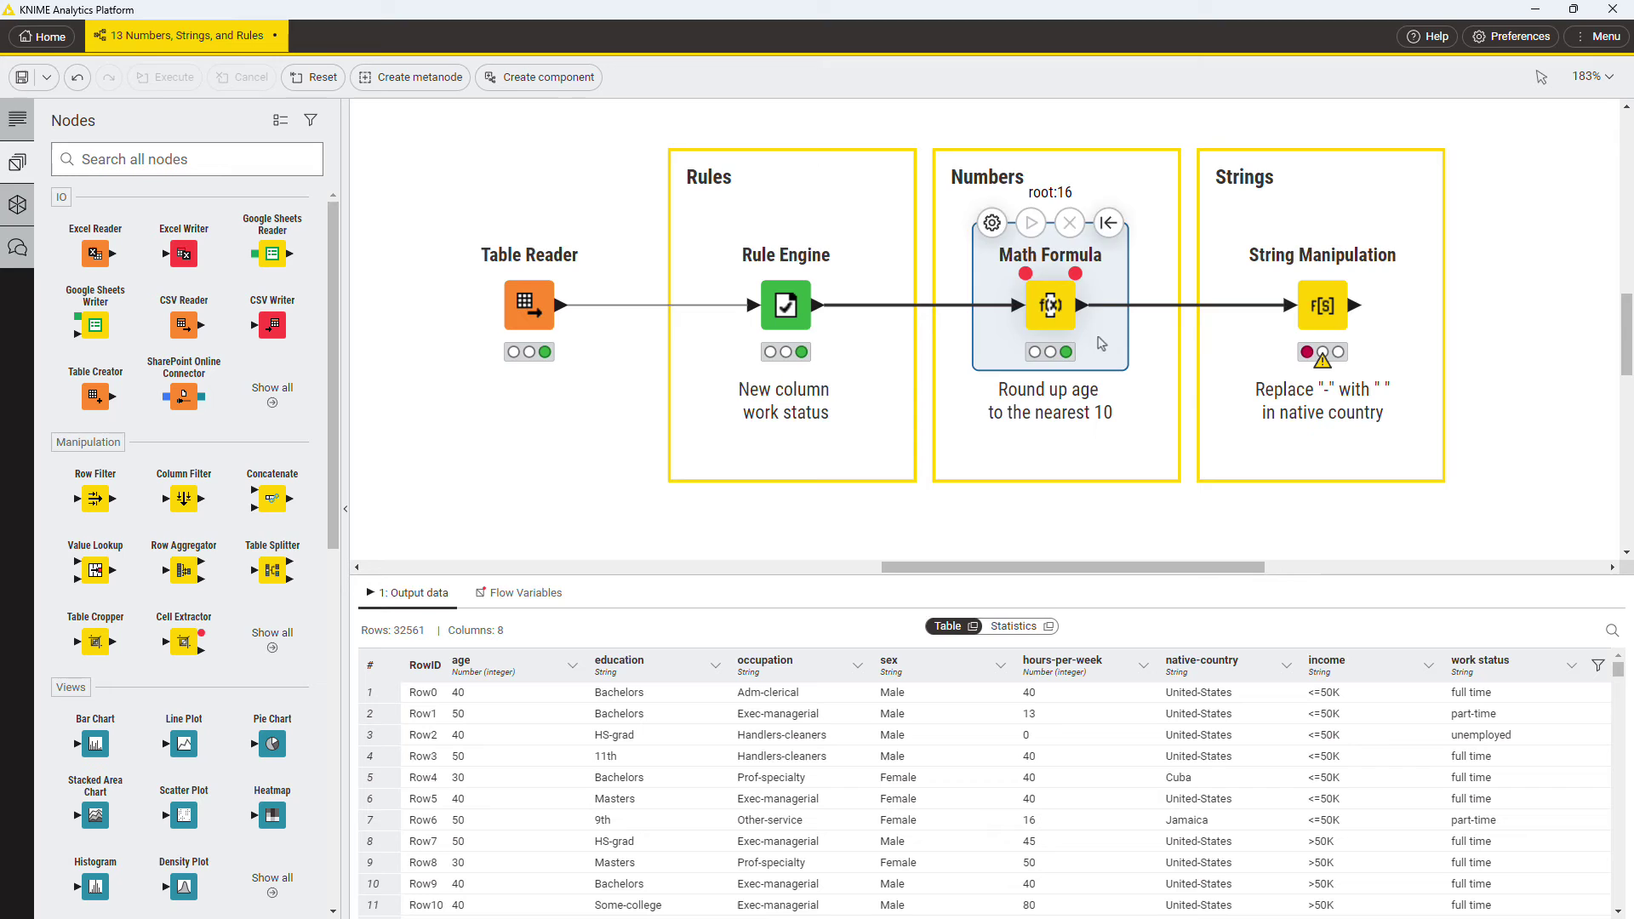
# - Build the String Manipulation expression replace($native-country$, "-", " ")
pyautogui.click(1265, 224)
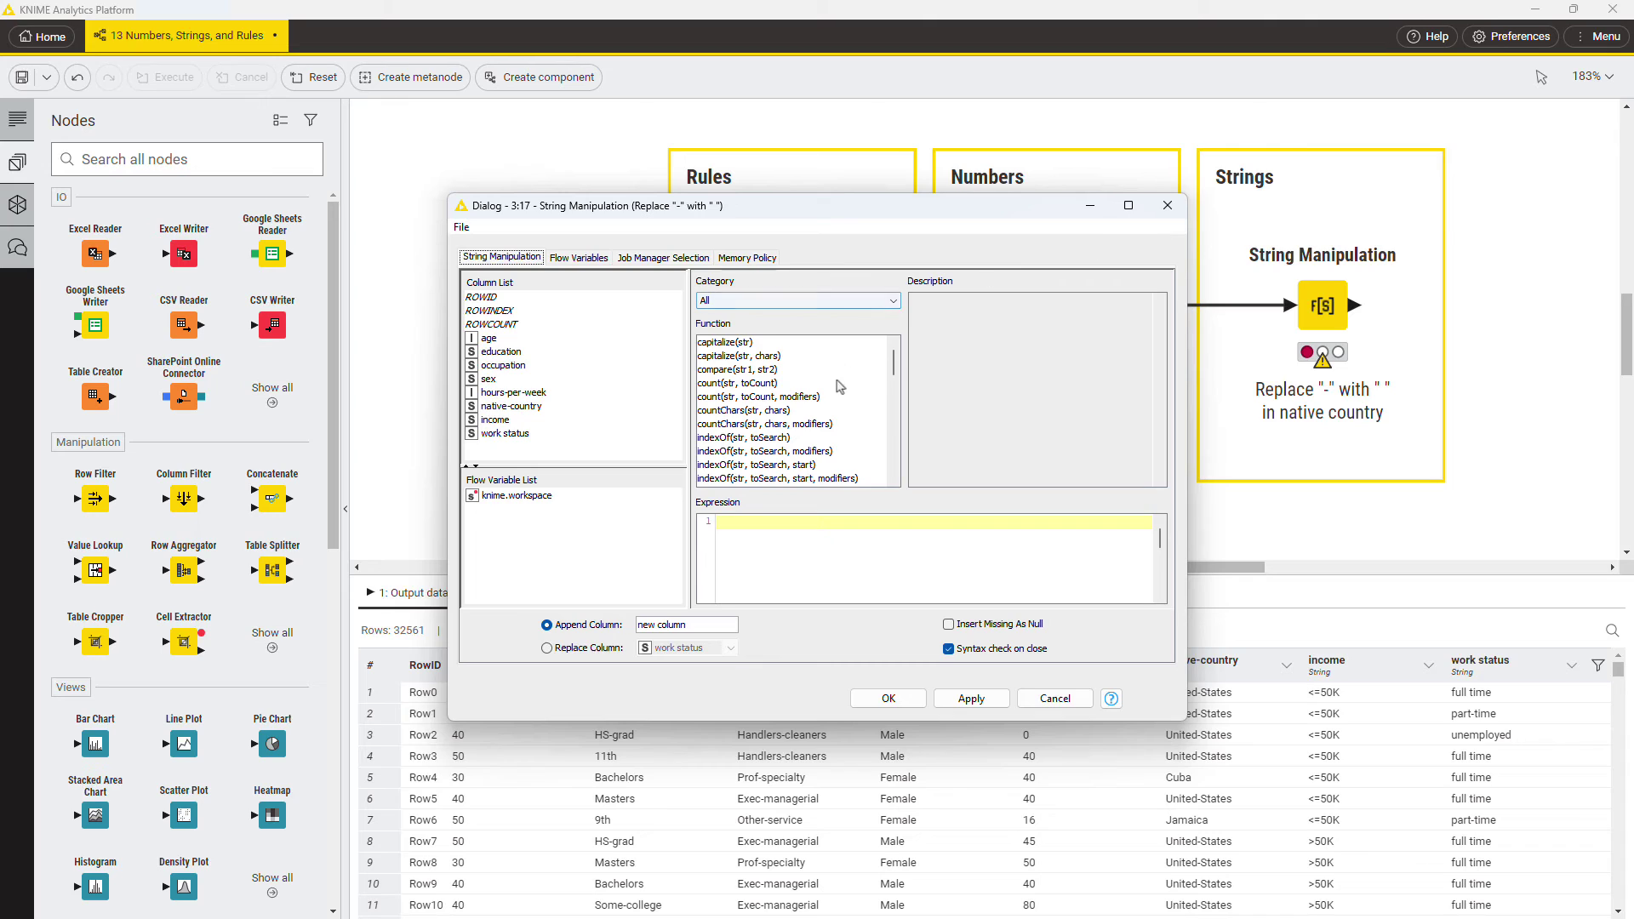
pyautogui.scroll(-4, 842, 383)
pyautogui.scroll(-2, 842, 388)
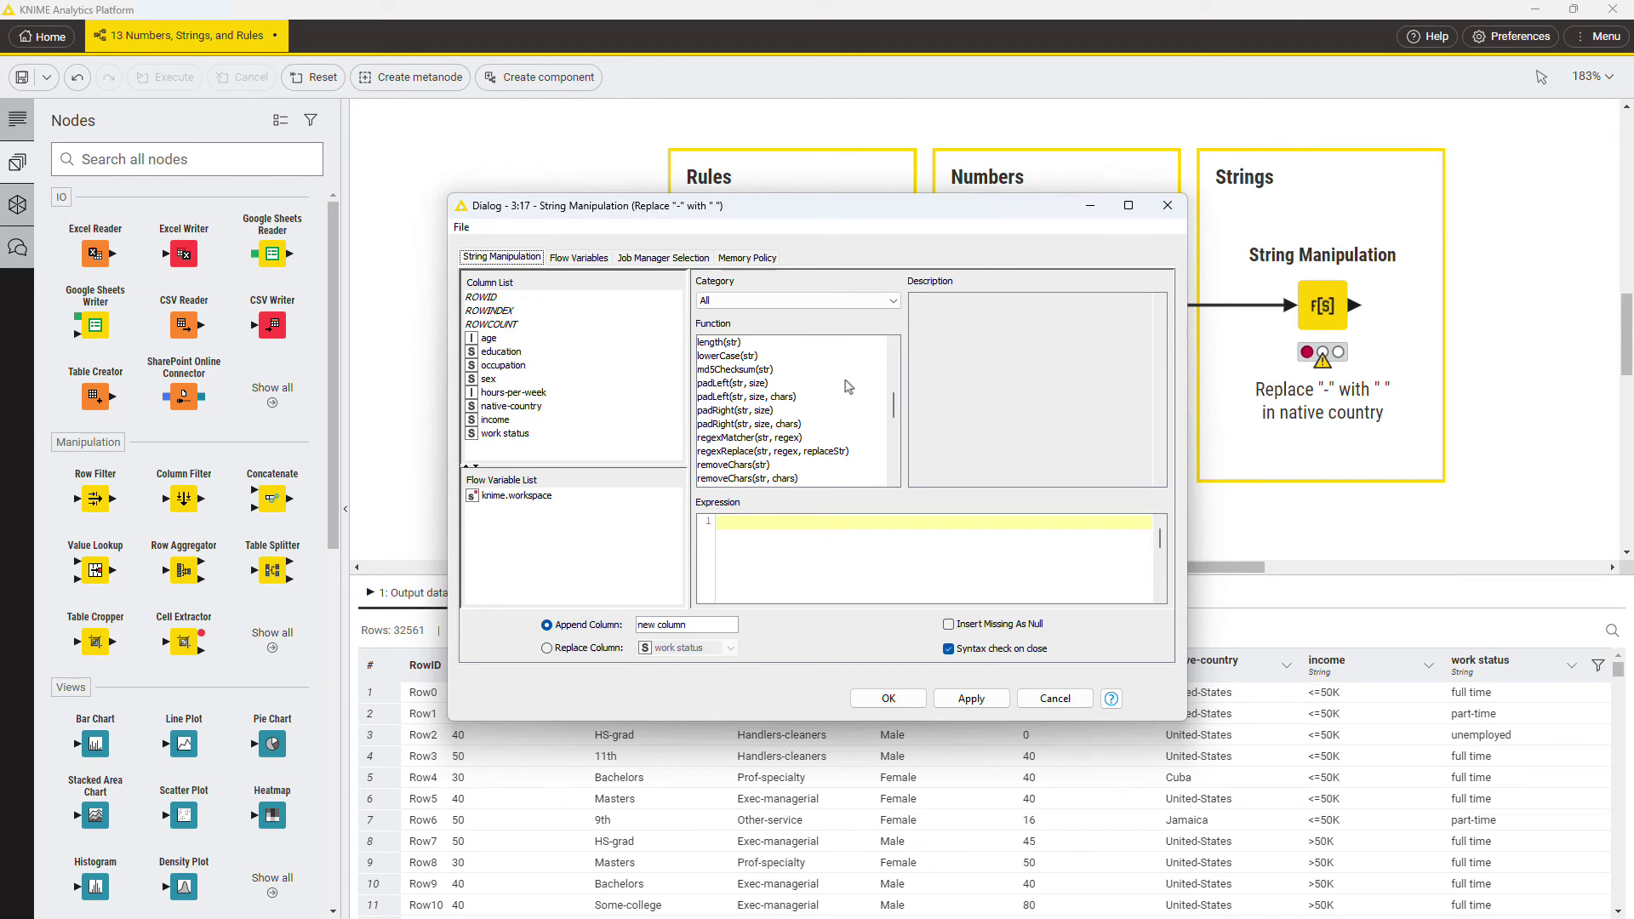
pyautogui.scroll(-2, 848, 387)
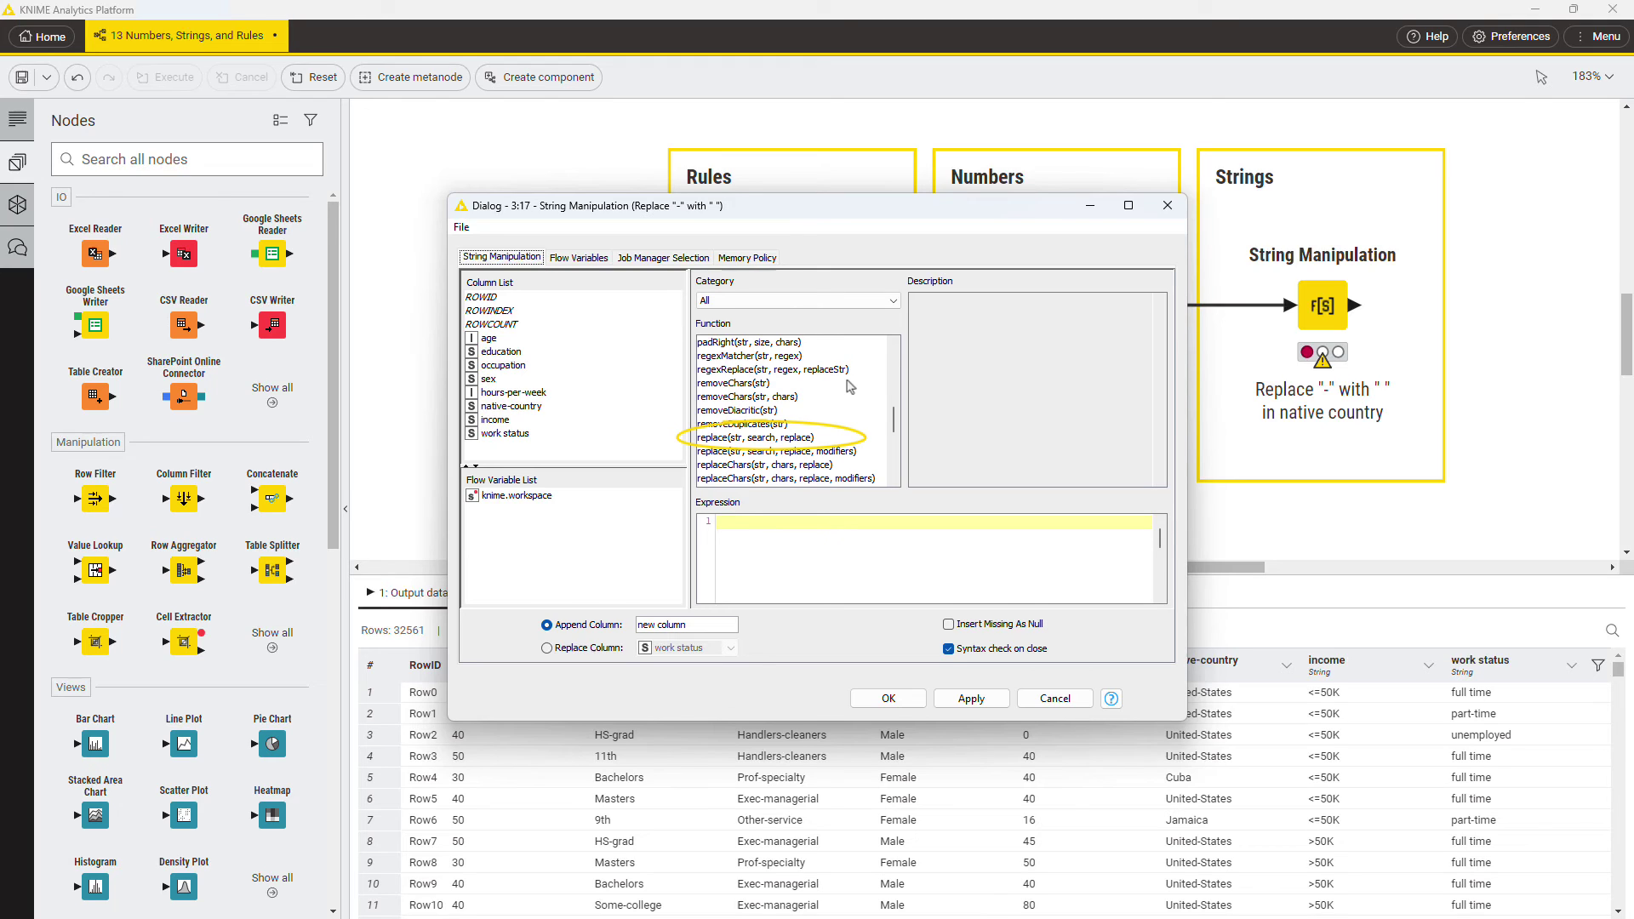
pyautogui.click(824, 440)
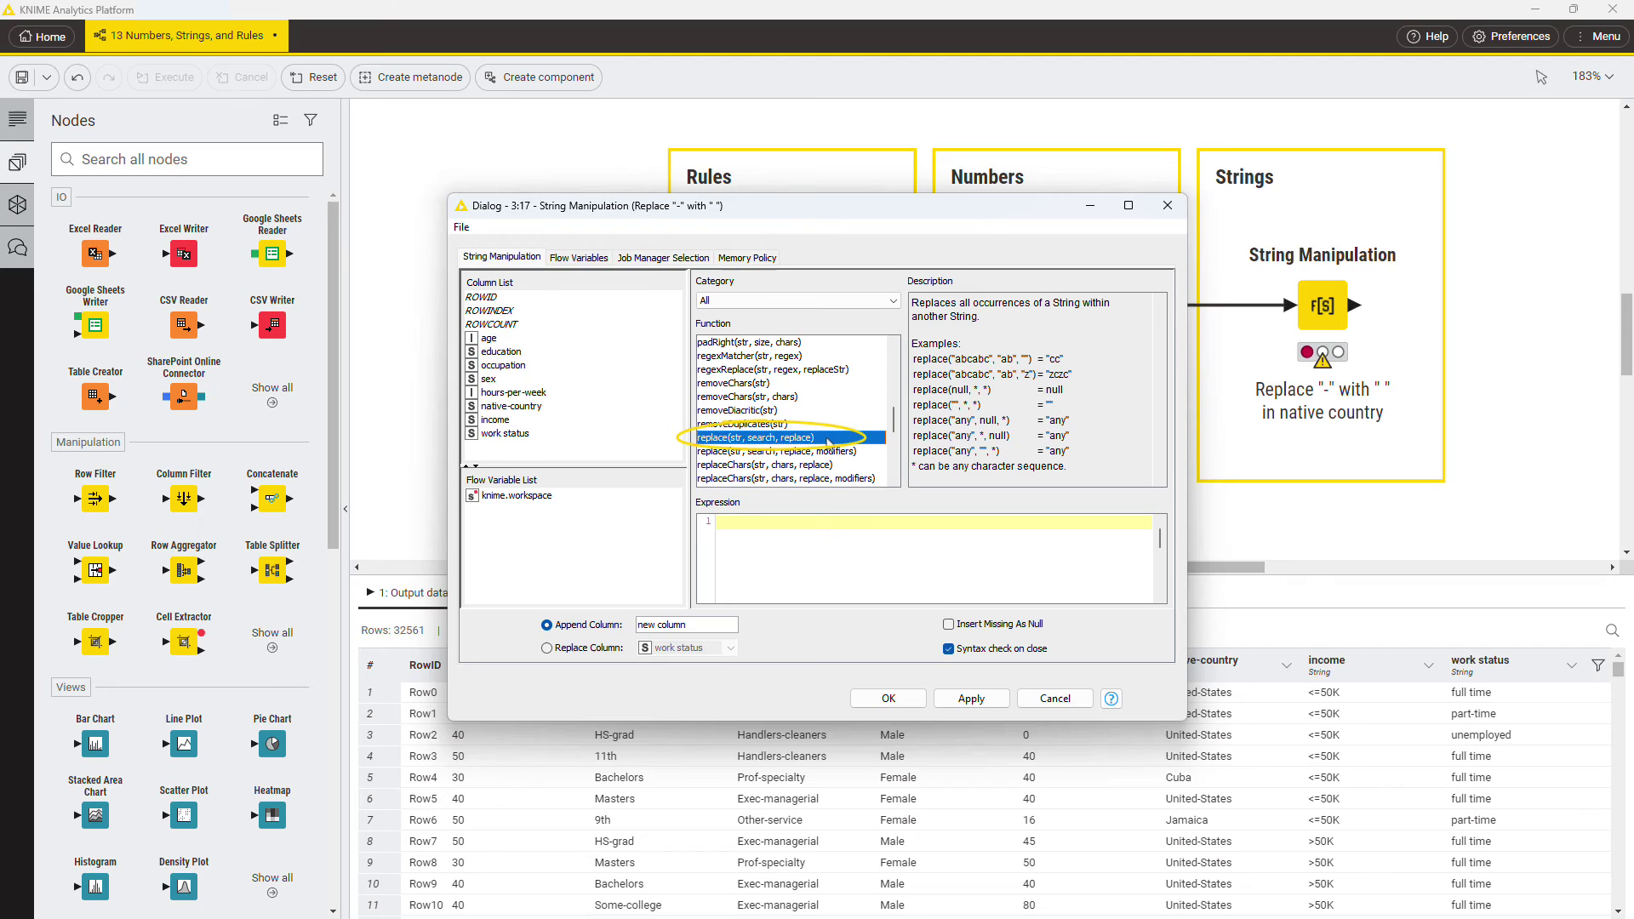
pyautogui.doubleClick(828, 439)
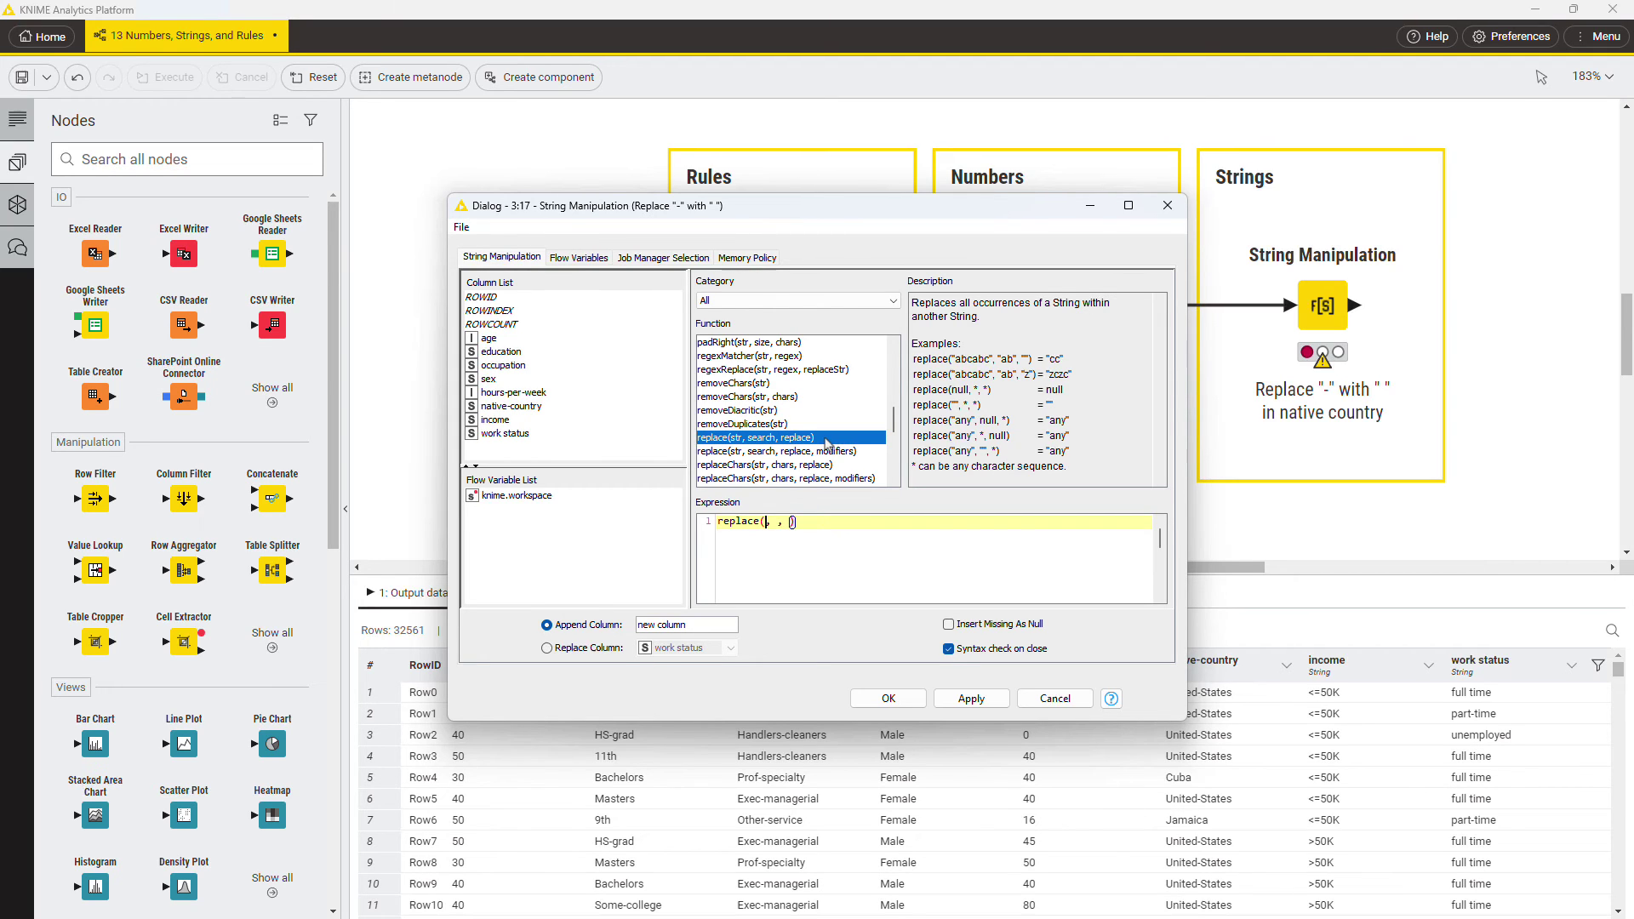
pyautogui.doubleClick(583, 409)
pyautogui.write('"-" , " "')
# - Set the result to overwrite the native-country column and confirm the settings
pyautogui.click(595, 651)
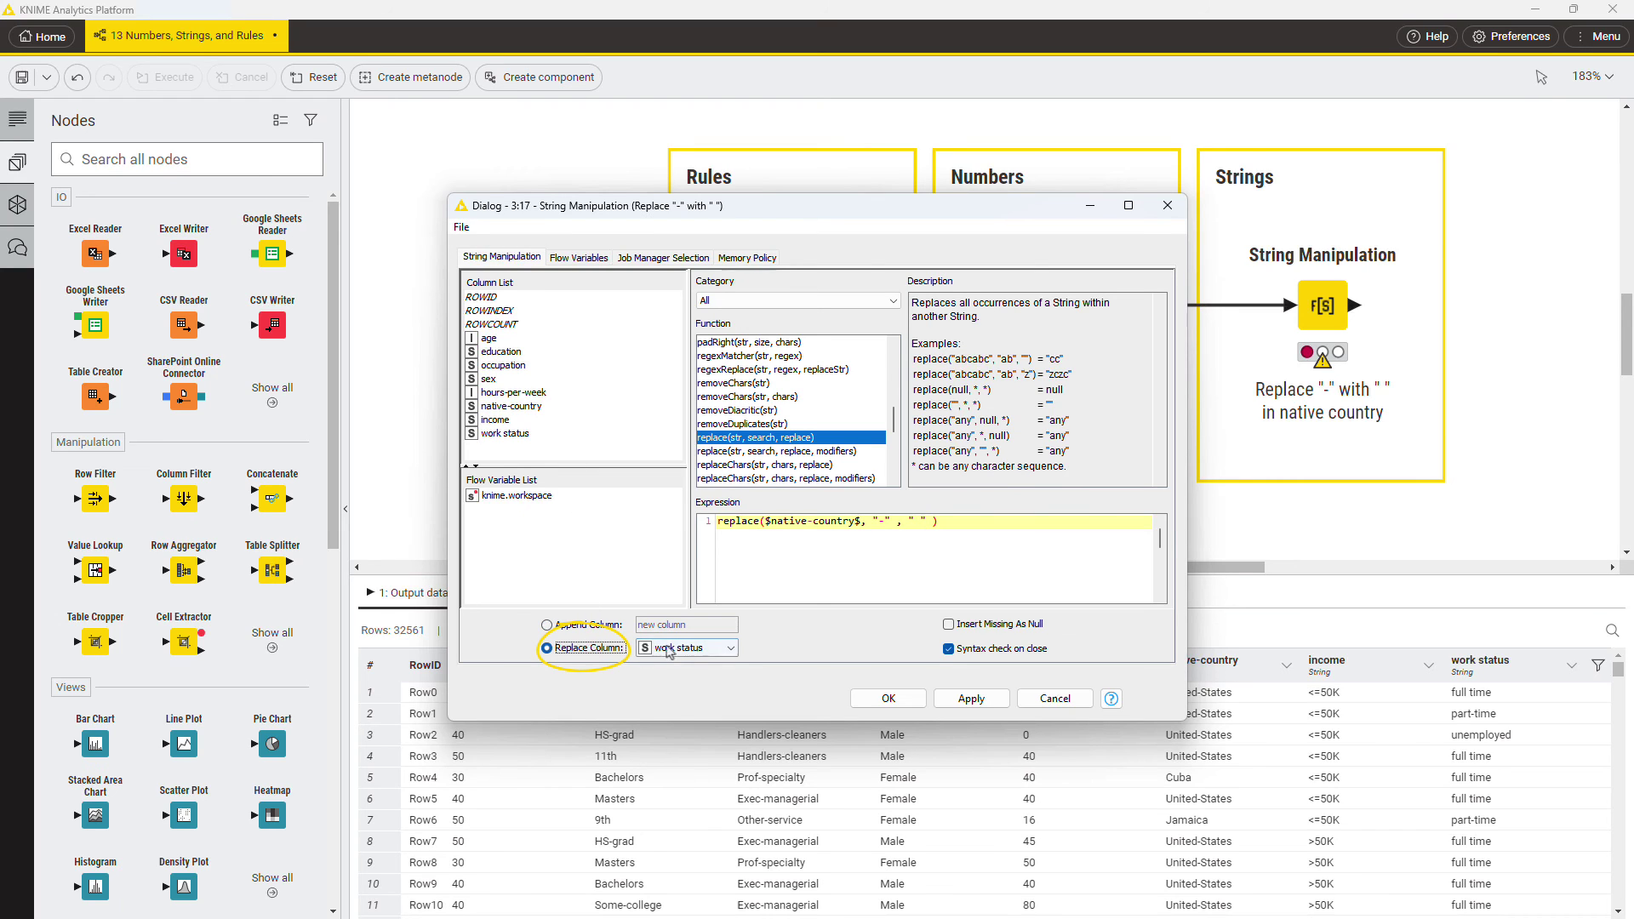
pyautogui.click(672, 651)
pyautogui.click(699, 733)
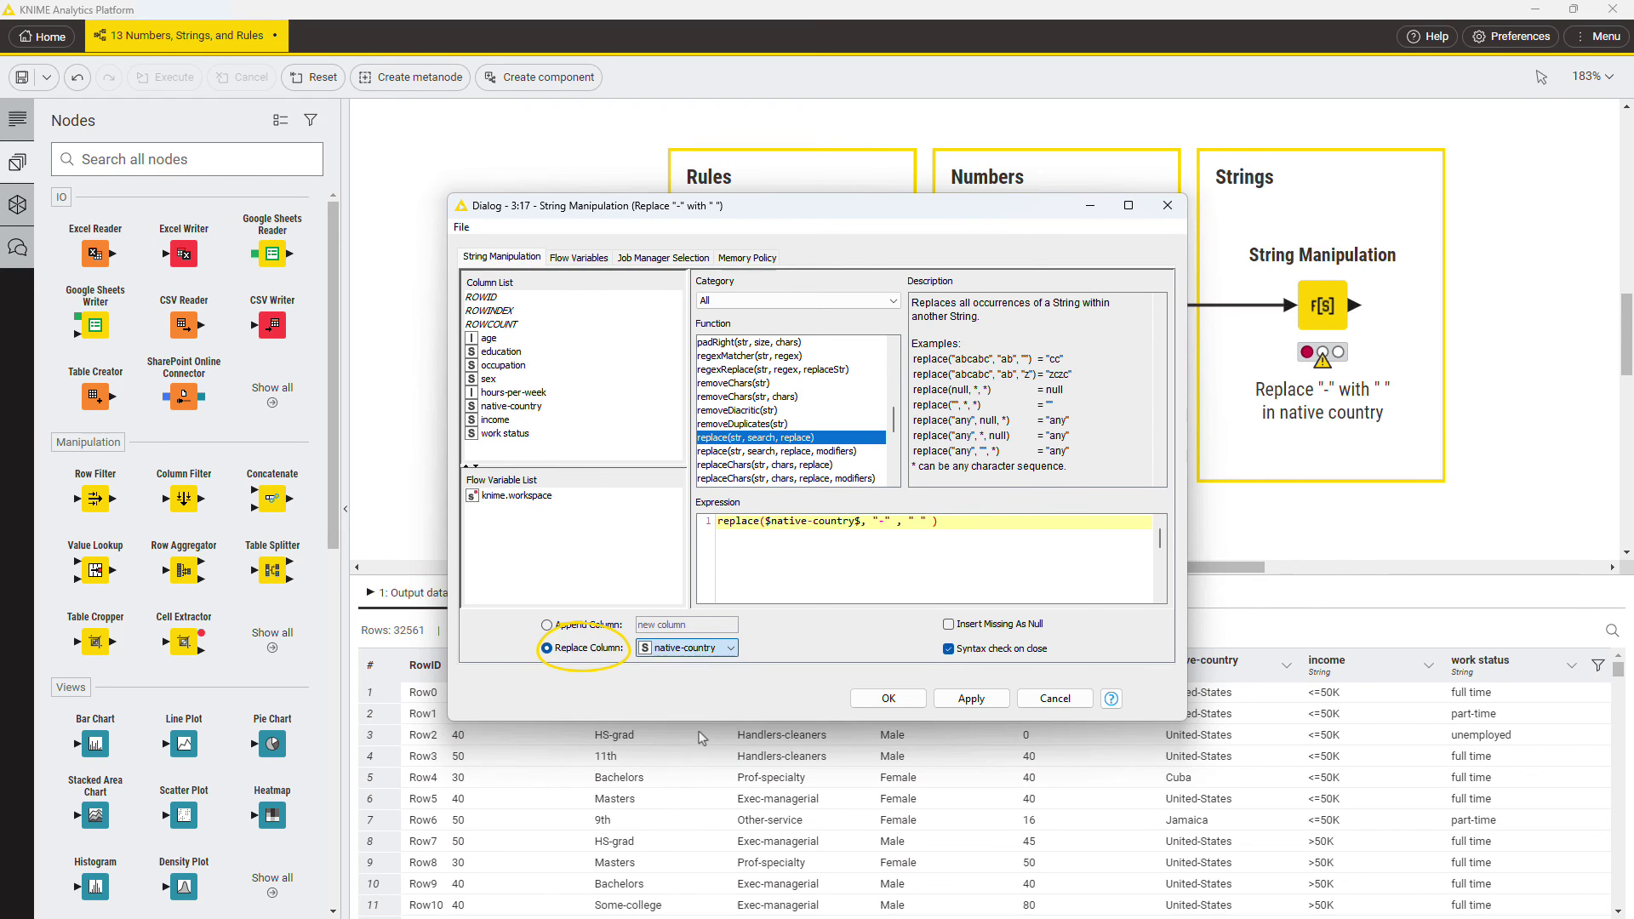
pyautogui.click(907, 706)
# - Run String Manipulation and view the output, where native-country shows 'United States' with spaces
pyautogui.moveTo(1315, 255)
pyautogui.click(1302, 223)
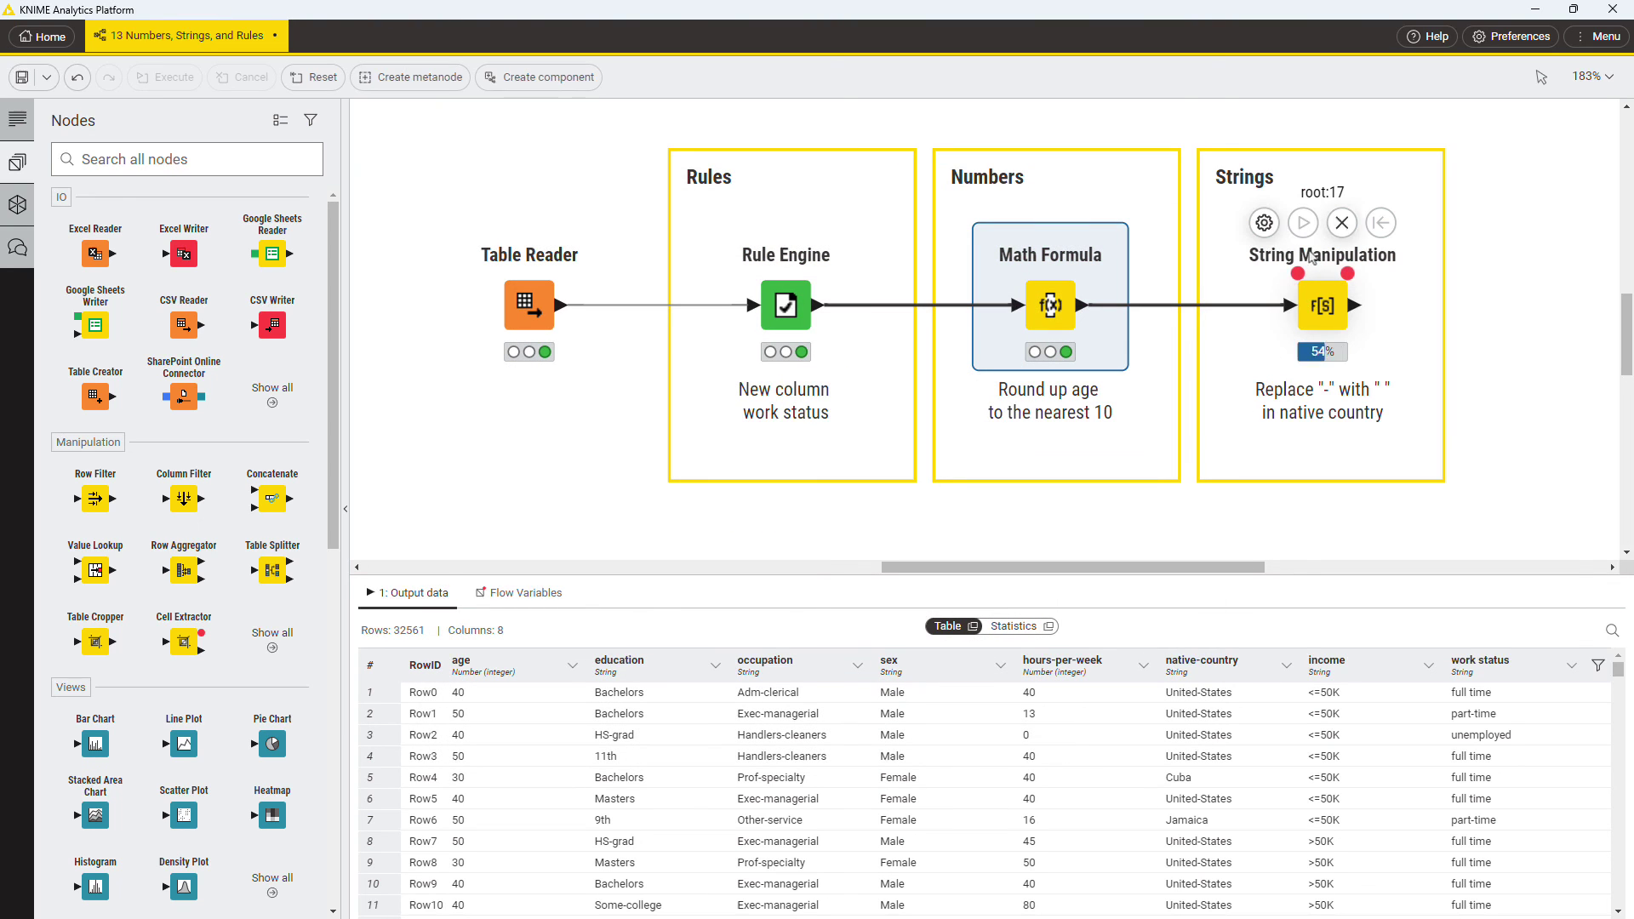
pyautogui.click(1323, 304)
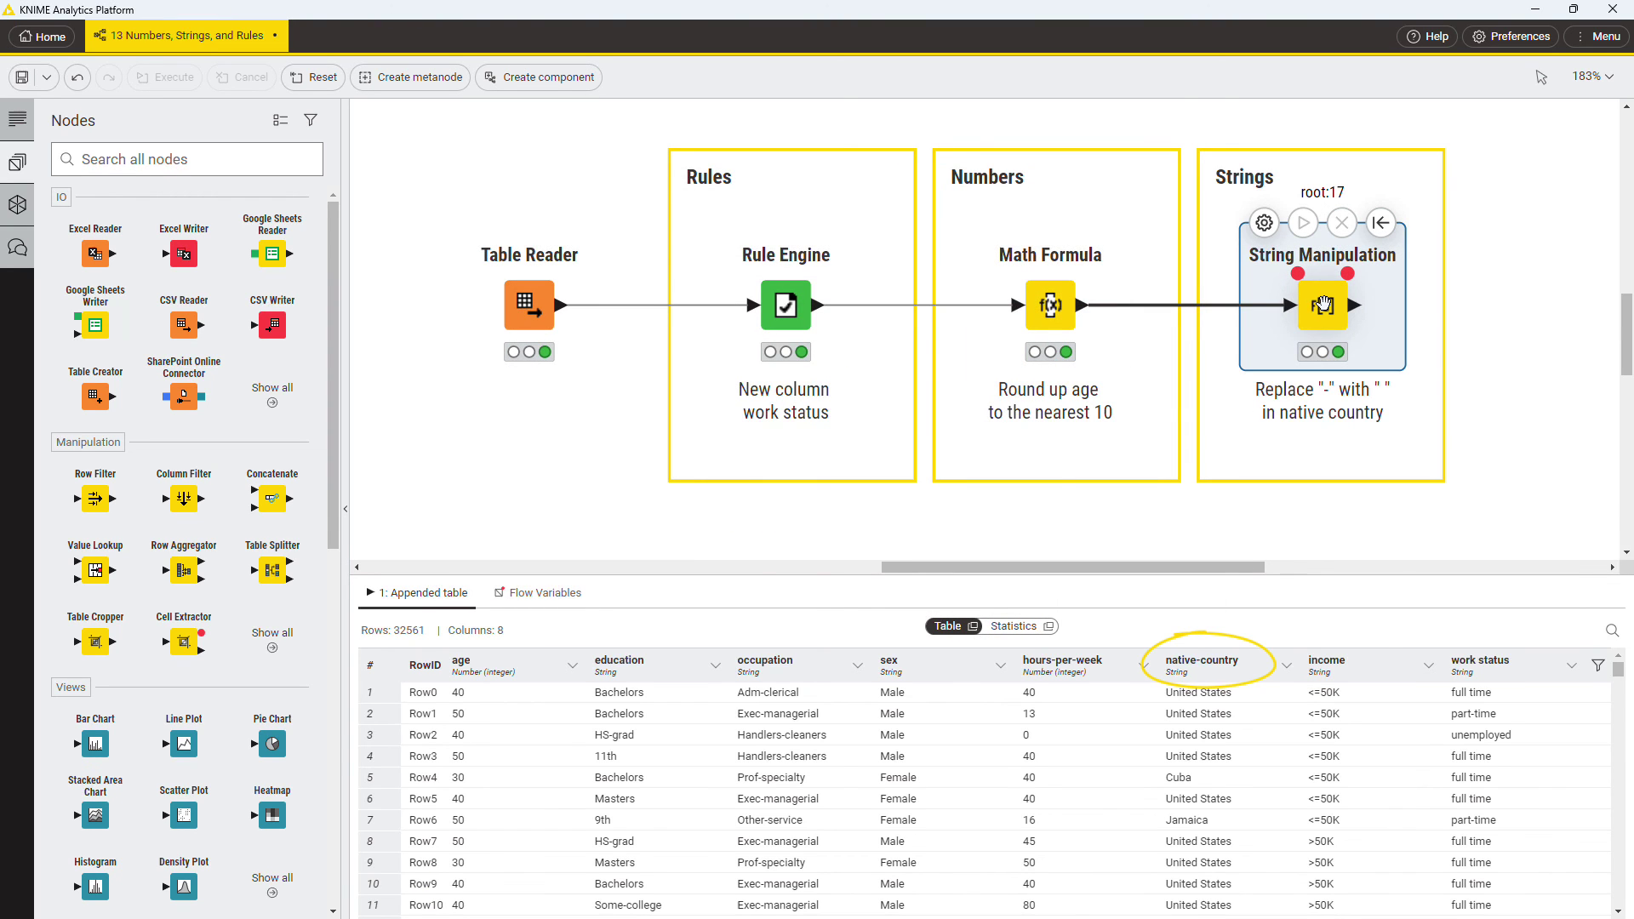